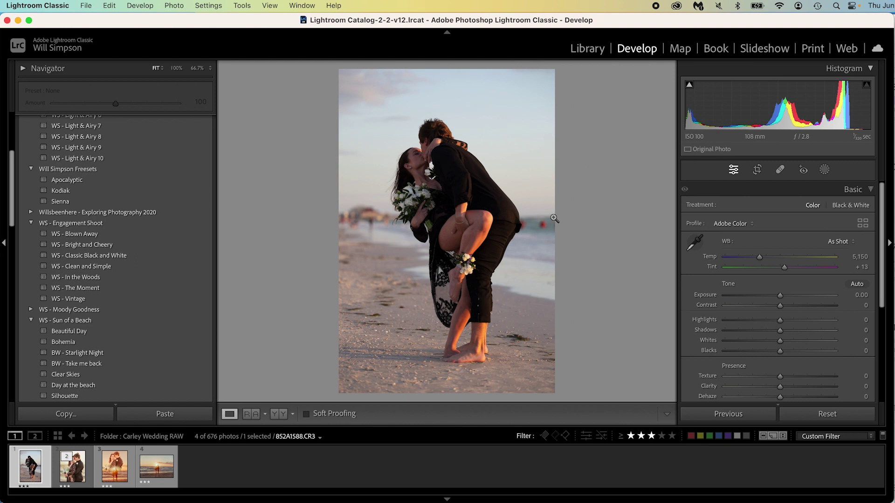
- Remove the isolated red buoy in the water behind the man with the content-aware Remove brush at size 76
left_click(547, 230)
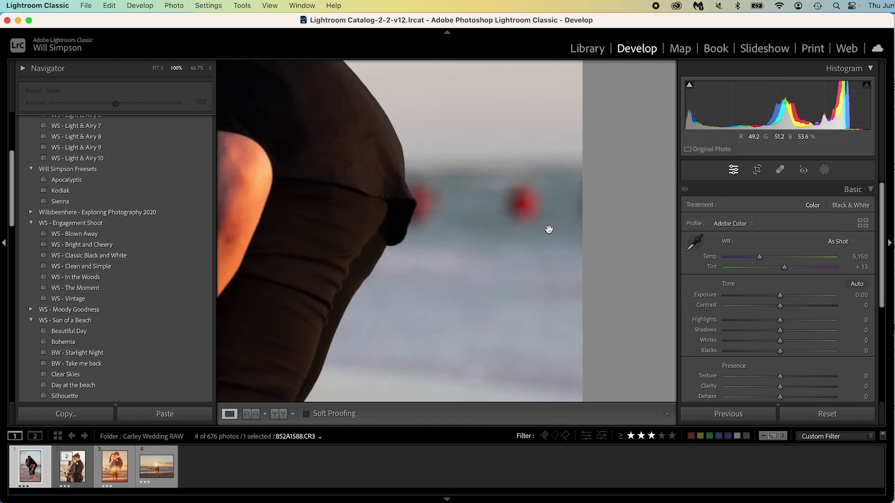
key("q")
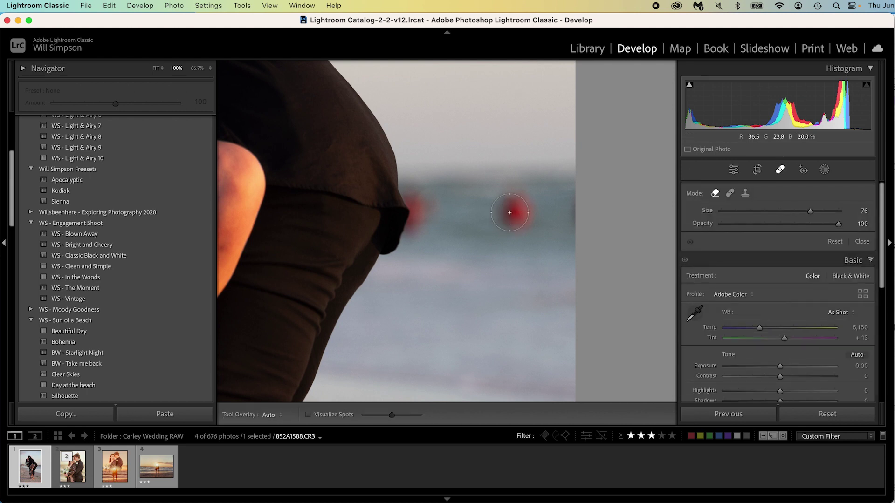
mouse_move(508, 201)
left_mouse_down()
mouse_move(525, 225)
mouse_move(487, 229)
left_mouse_up()
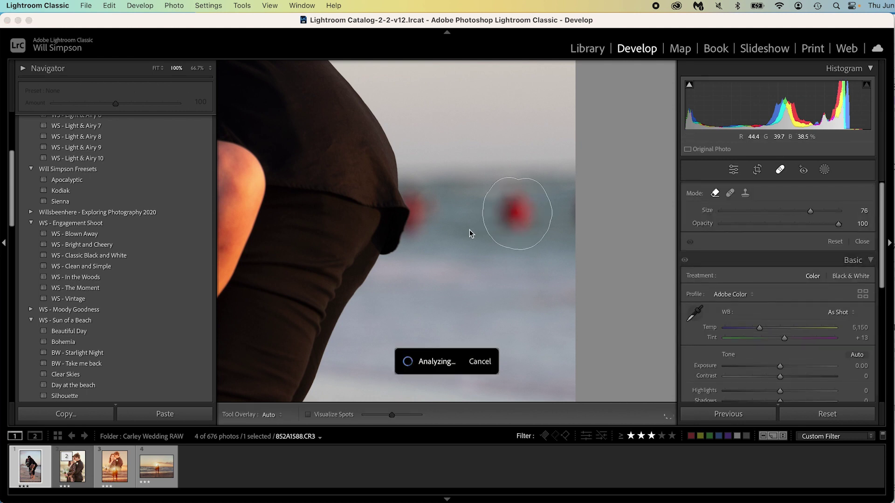
- Try to remove the second red buoy touching the man's shirt hem with a smaller Remove brush and custom source areas
scroll(413, 200, "down", 3)
left_click_drag(413, 200, 419, 221)
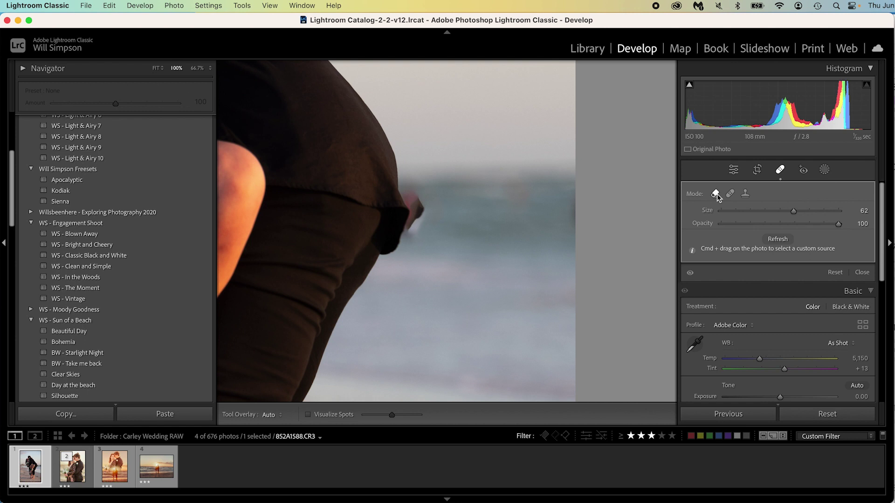
mouse_move(446, 195)
left_mouse_down()
mouse_move(493, 256)
mouse_move(513, 253)
left_mouse_up()
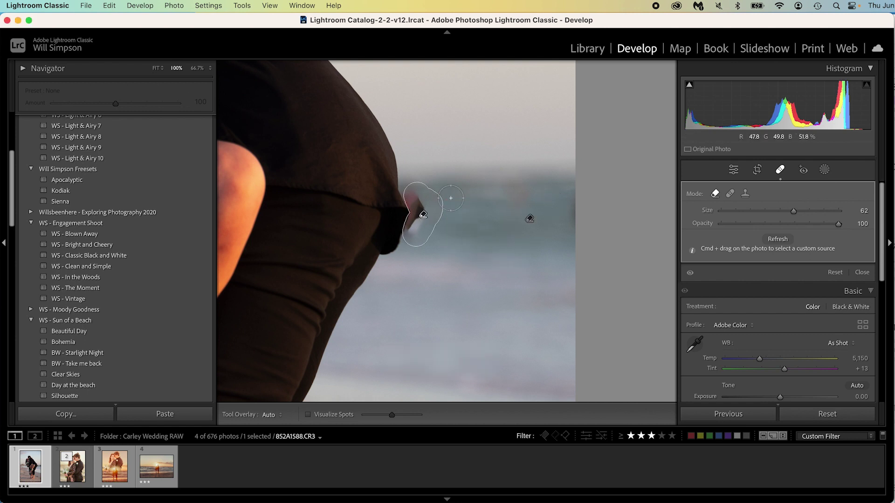
left_click_drag(421, 209, 417, 250)
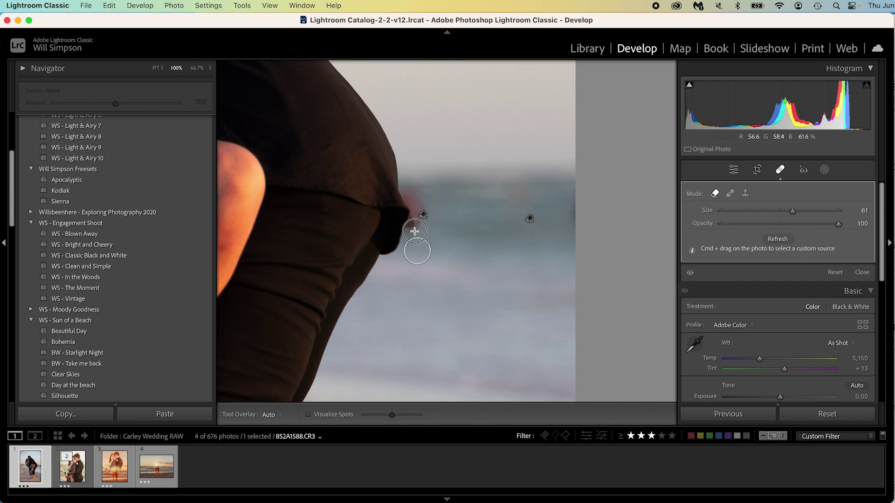
left_click_drag(419, 203, 415, 201)
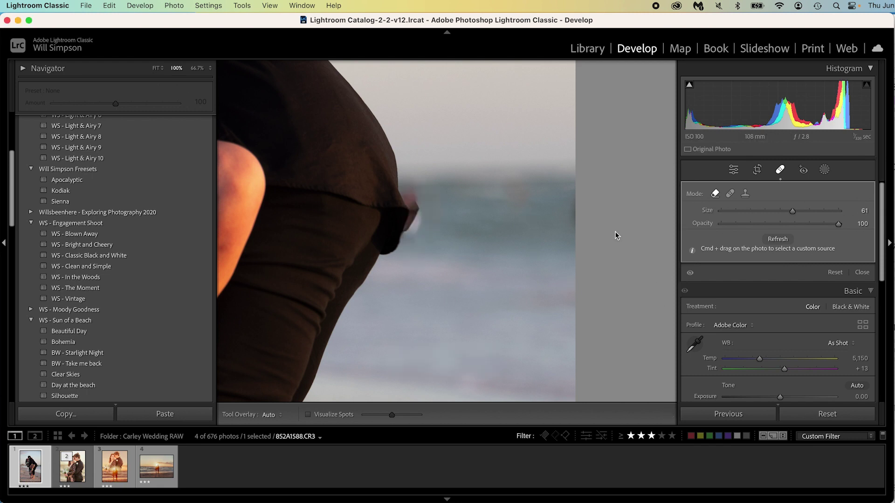
left_click_drag(443, 200, 520, 267)
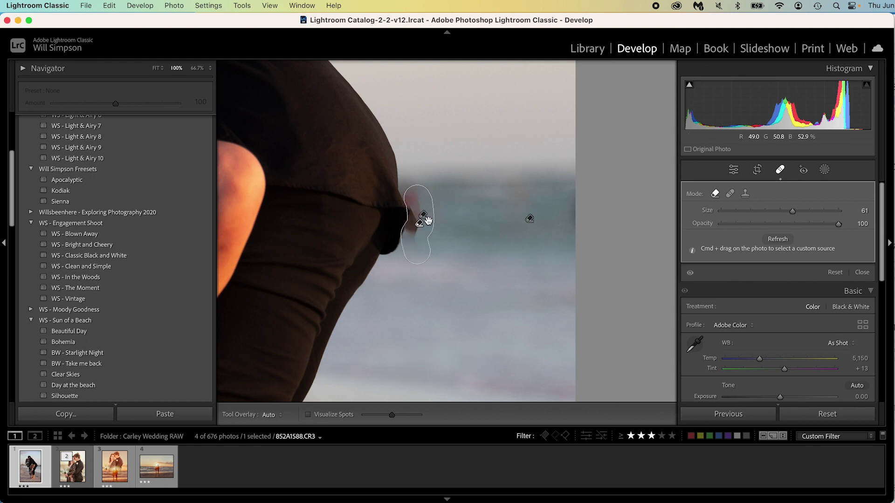
key("Delete")
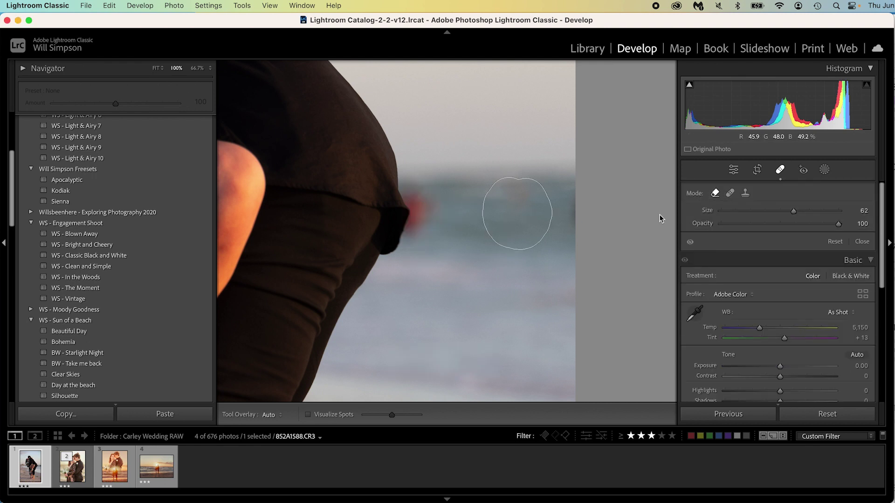
left_click(733, 169)
left_click(373, 254)
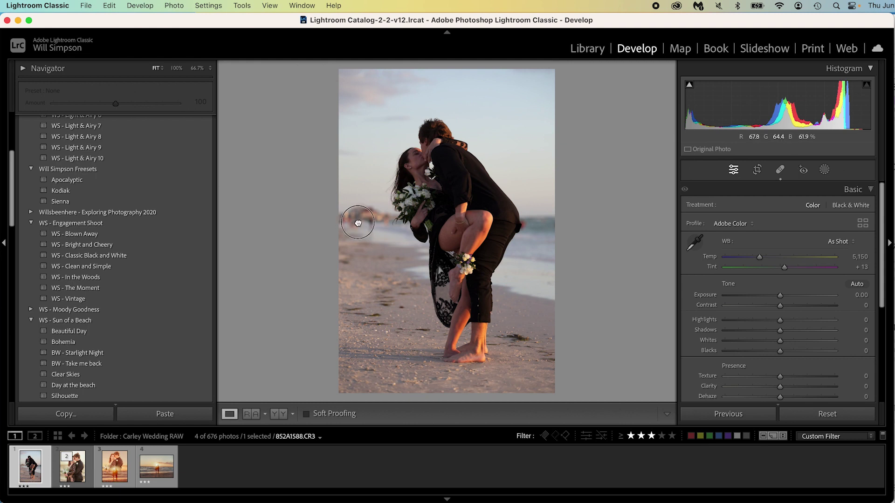
- Remove a blurred distant figure from the beach background behind the bride with the Remove brush at size 61
left_click(360, 223)
left_click(779, 169)
left_click_drag(426, 198, 421, 256)
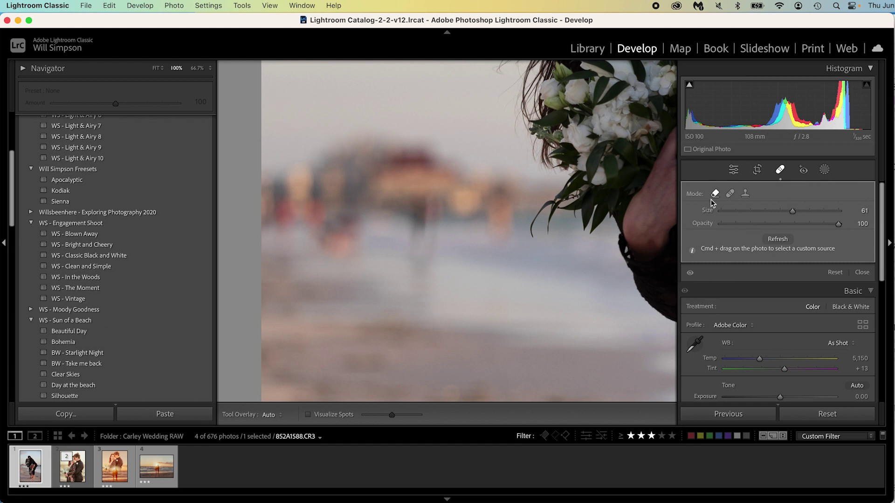
left_click(733, 170)
left_click(511, 237)
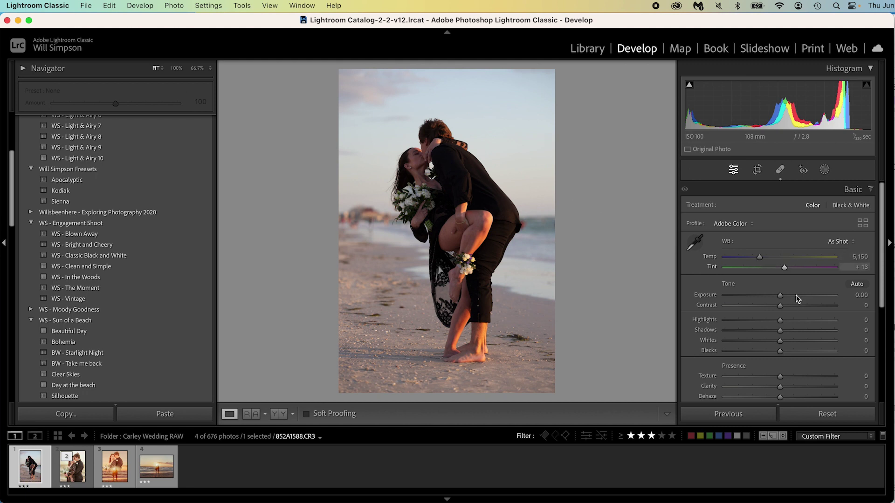
- Set Exposure to +0.50, Highlights to −62, Shadows to +54, Whites to +11 and Blacks to +14, and warm Temp to about 6,269
left_click_drag(781, 295, 785, 297)
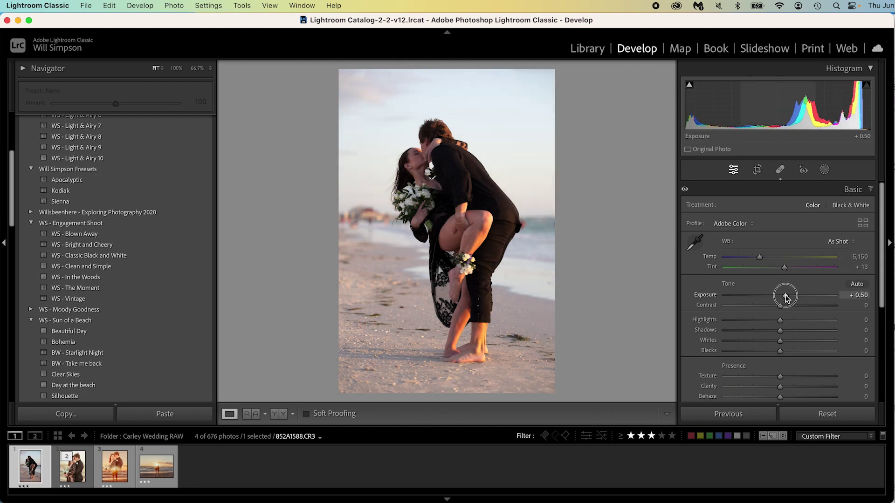
left_click_drag(780, 320, 786, 354)
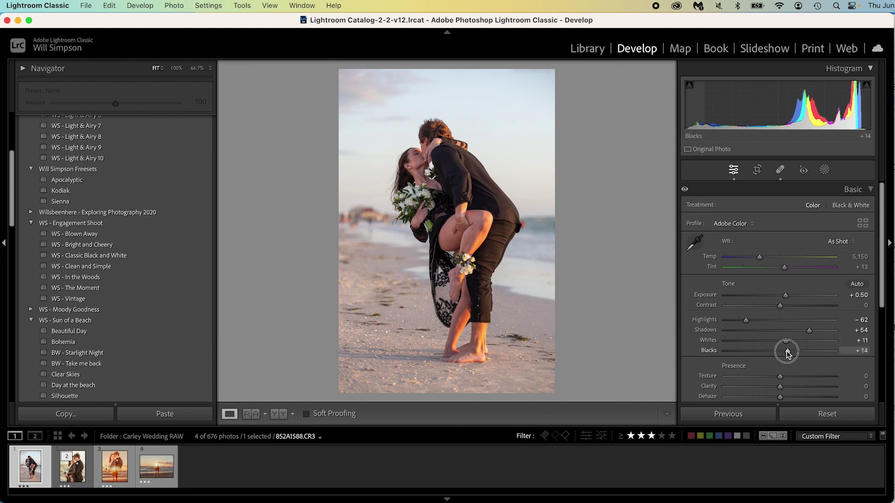
left_click_drag(759, 257, 772, 259)
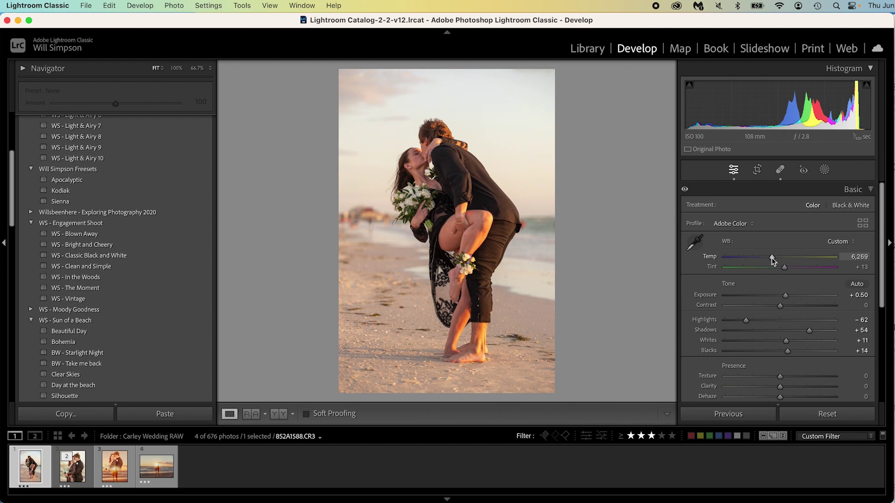
left_click_drag(770, 259, 770, 259)
- Reduce the photo's Vibrance to −12 and collapse the Basic adjustments
scroll(755, 312, "down", 3)
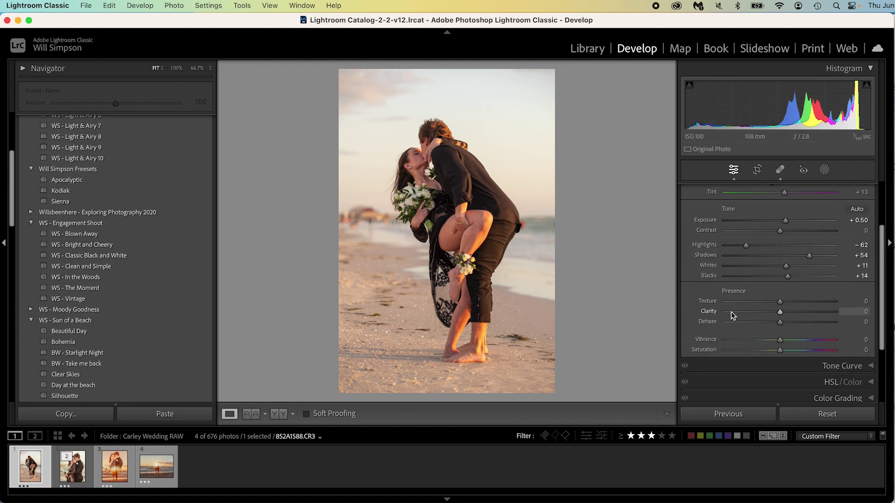
scroll(694, 300, "down", 4)
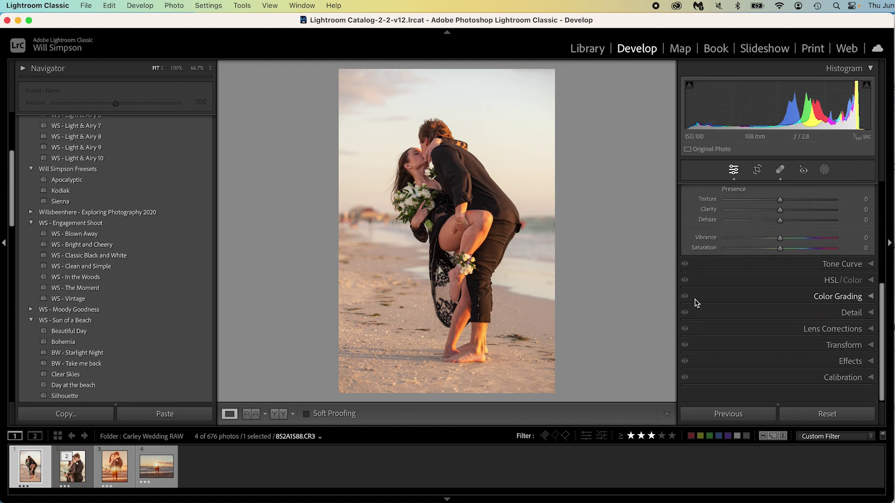
scroll(745, 279, "up", 1)
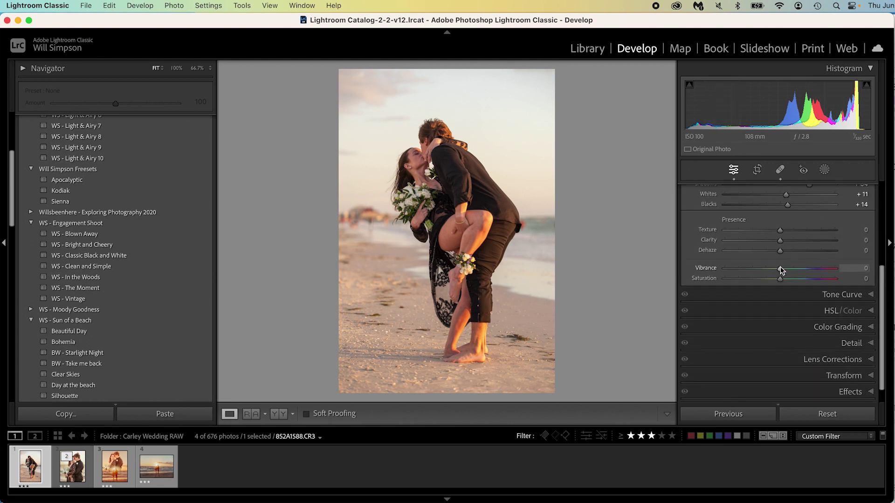
left_click_drag(780, 266, 773, 267)
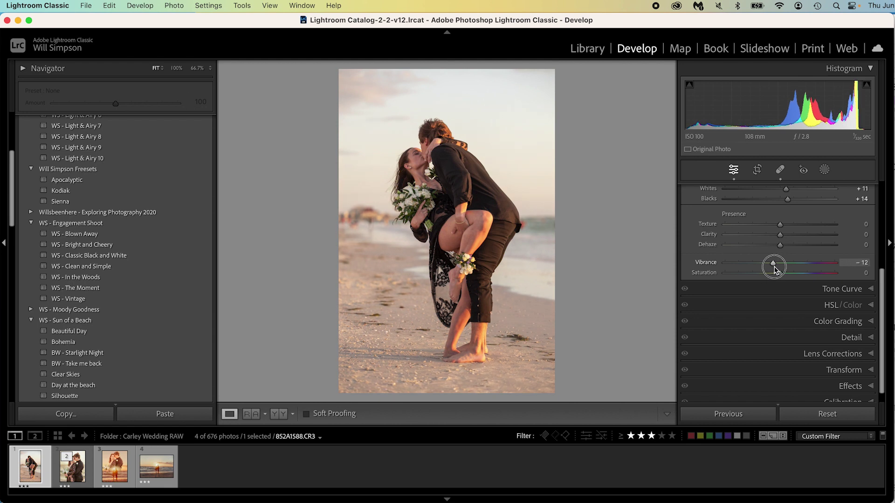
scroll(773, 268, "up", 1)
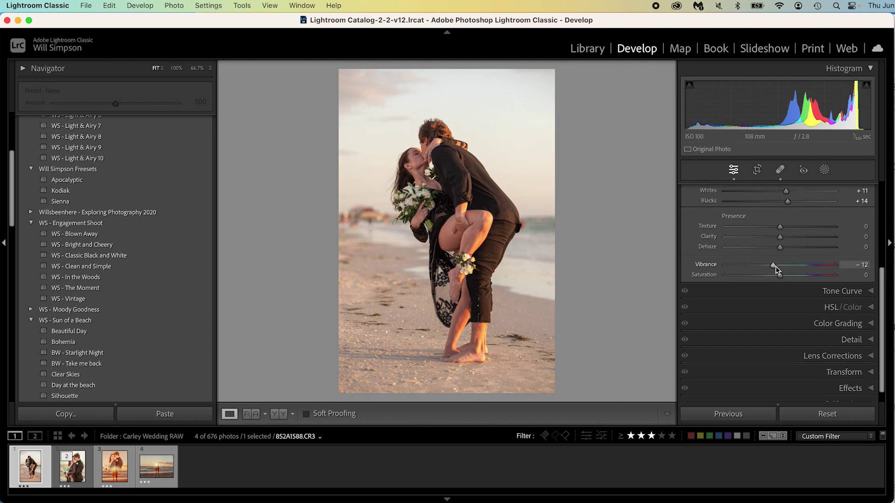
scroll(773, 267, "up", 10)
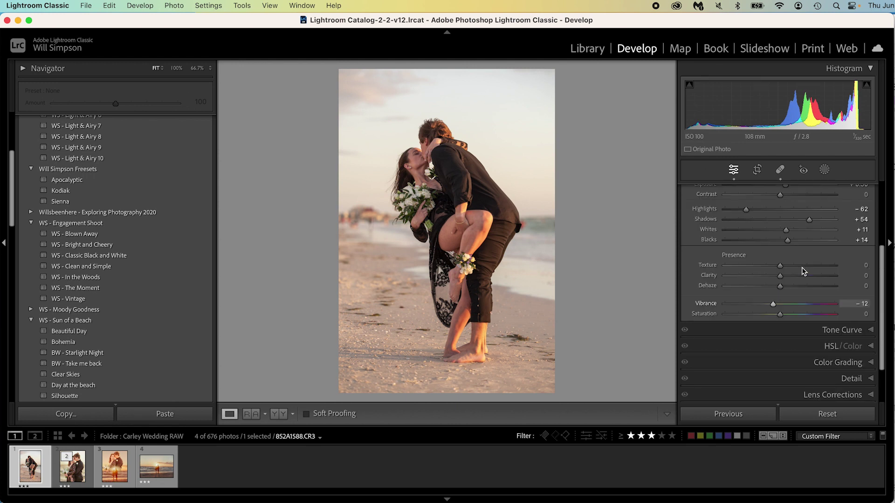
left_click(870, 190)
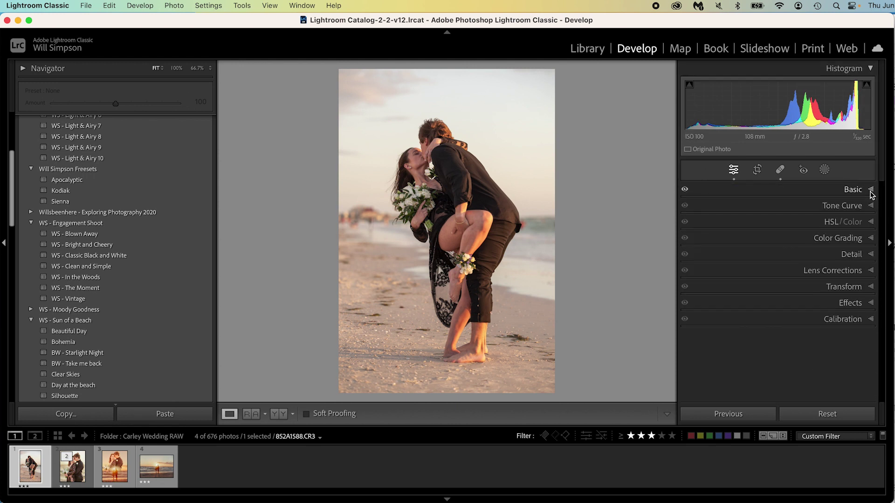
- Try reshaping the shadows and lights regions of the parametric tone curve
left_click(871, 206)
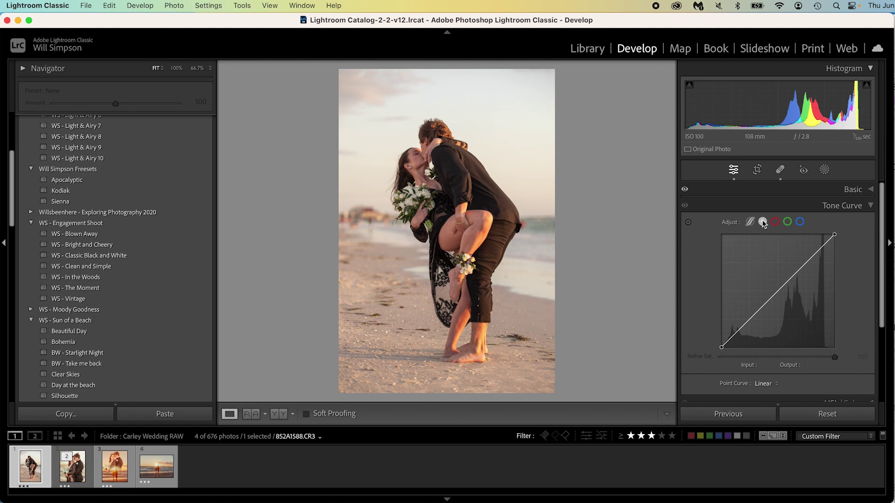
left_click(749, 222)
left_click_drag(743, 325, 743, 311)
double_click(743, 312)
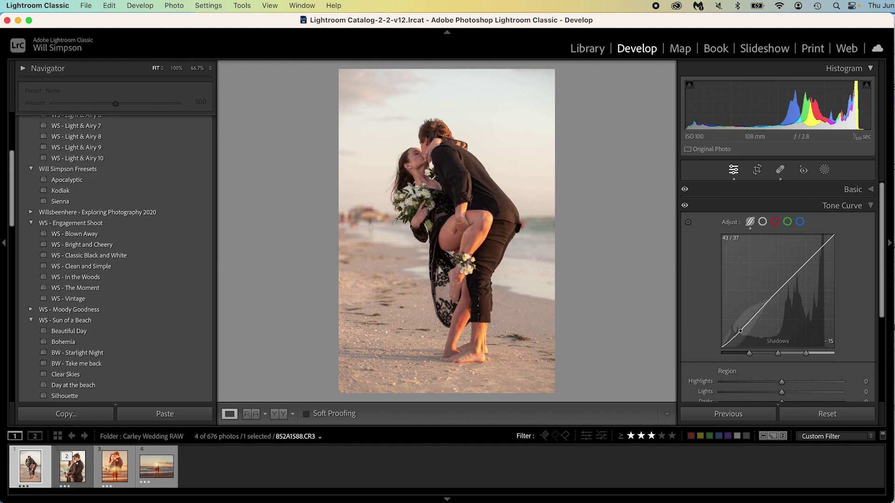
left_click_drag(793, 277, 787, 308)
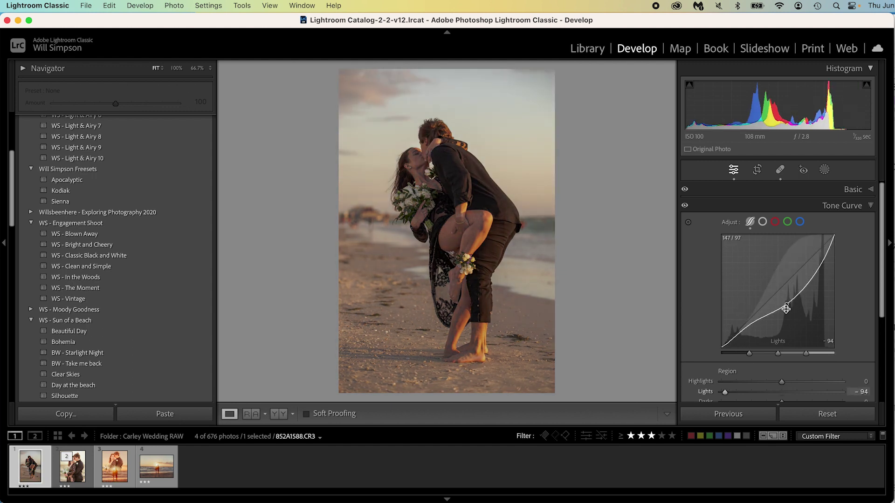
key("super+z")
- Raise the black point of the point tone curve and add a shadow point at input 56, output 64
left_click(762, 221)
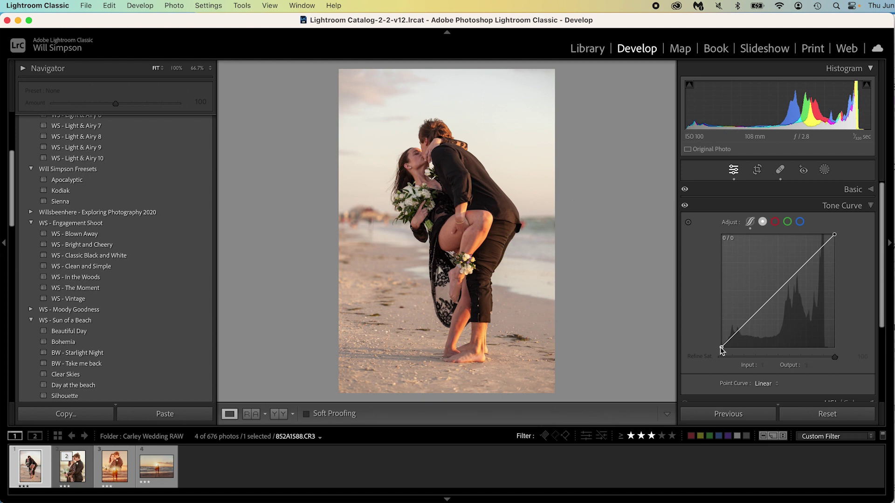
left_click_drag(720, 347, 658, 333)
left_click_drag(747, 311, 745, 319)
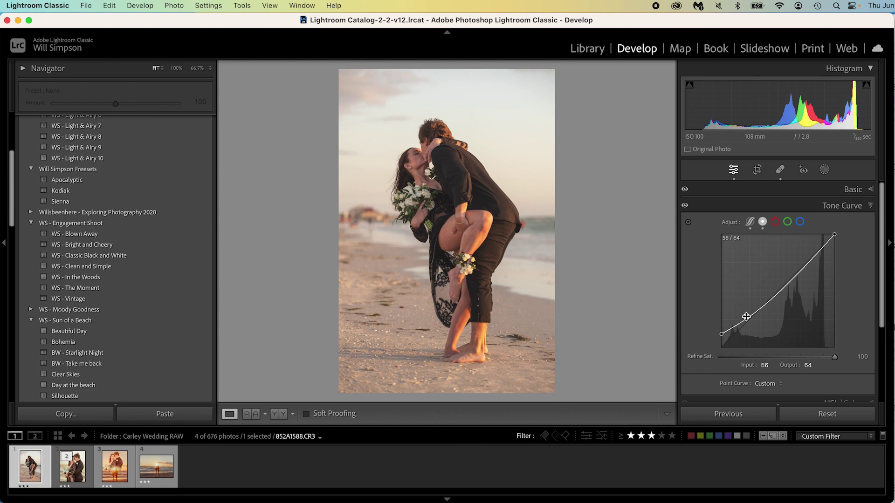
left_click(867, 205)
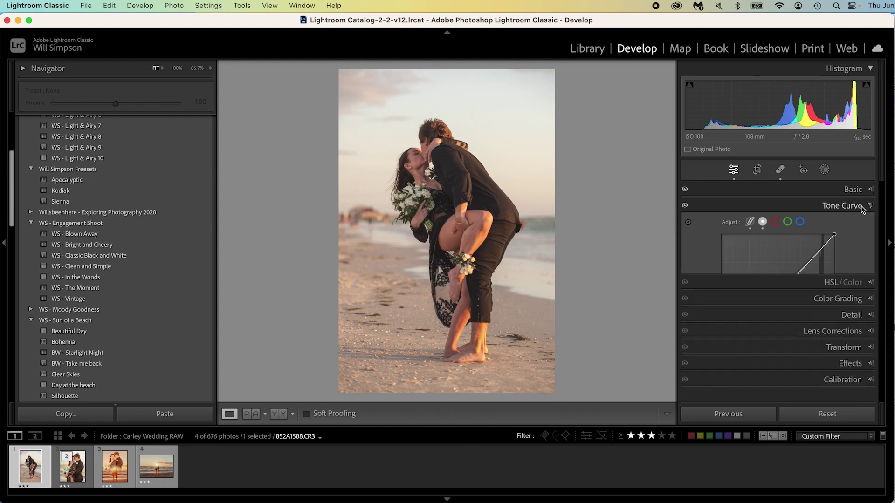
- Shift the HSL hues to Red +13, Orange −17, Yellow −54 and Green −41
left_click(872, 222)
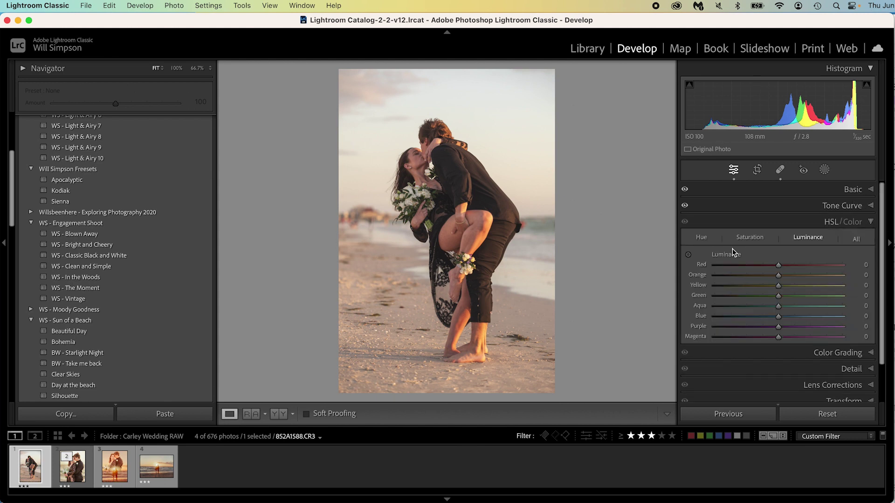
left_click(701, 238)
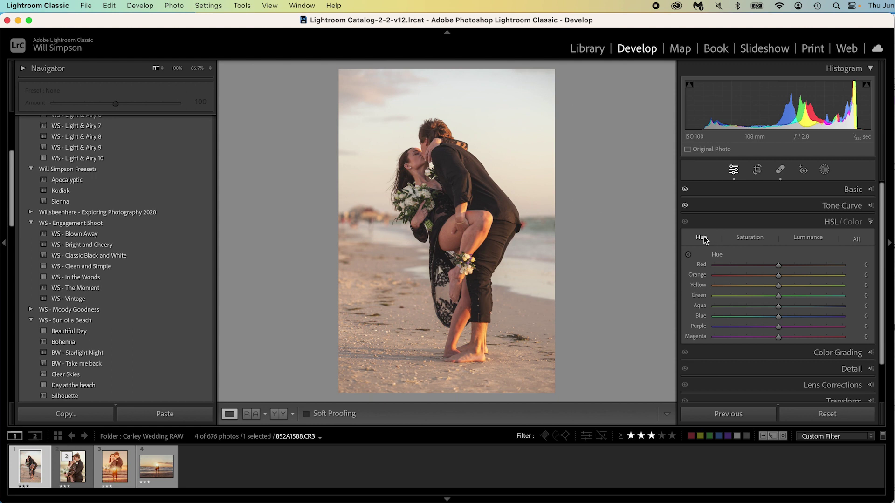
left_click(689, 255)
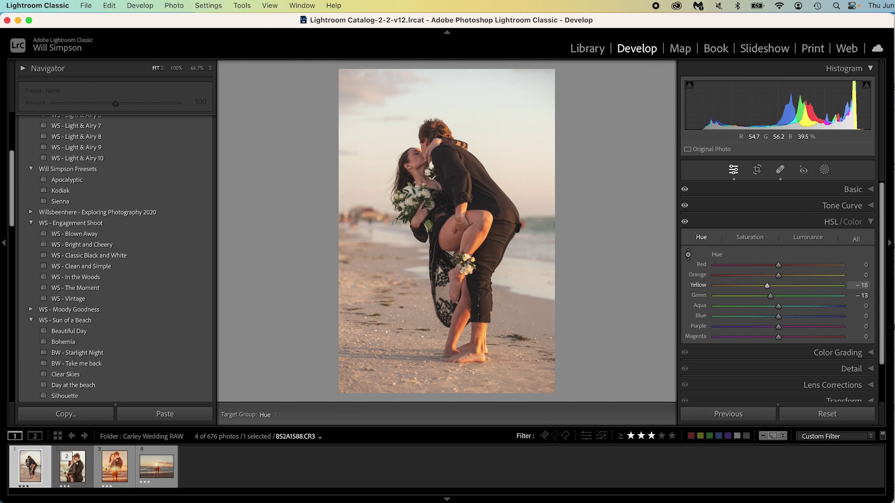
left_click_drag(457, 261, 457, 282)
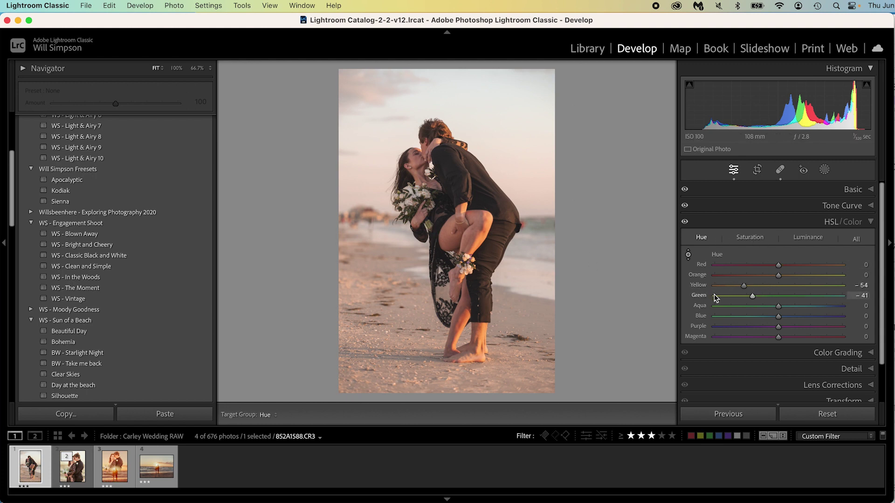
left_click_drag(779, 275, 767, 276)
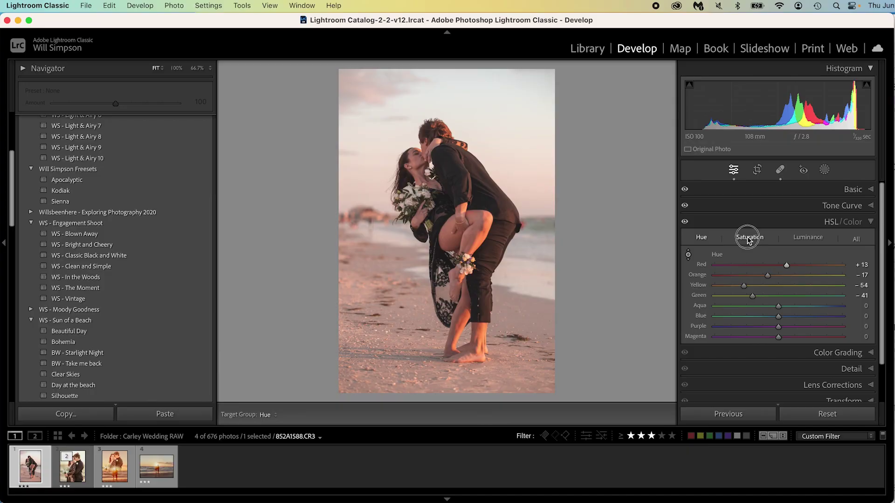
- Reduce the HSL saturation of Red to −1 and Orange to −4
left_click(741, 240)
left_click_drag(440, 246, 440, 256)
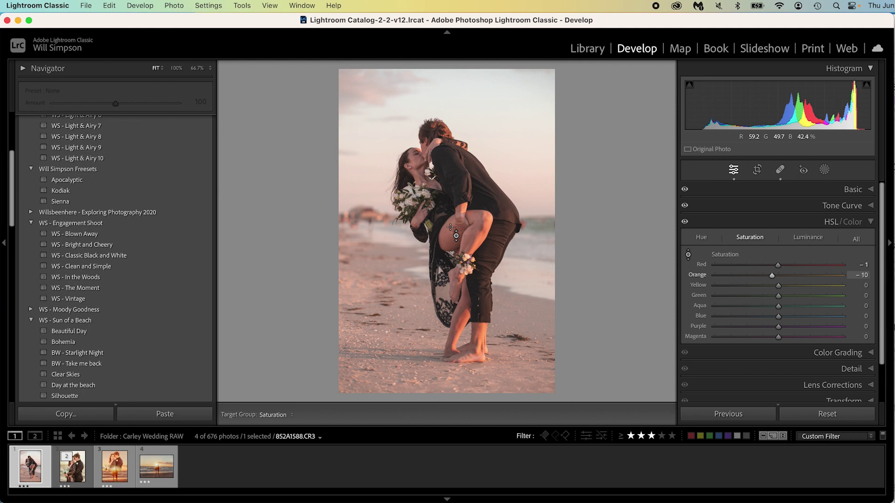
left_click_drag(772, 276, 774, 277)
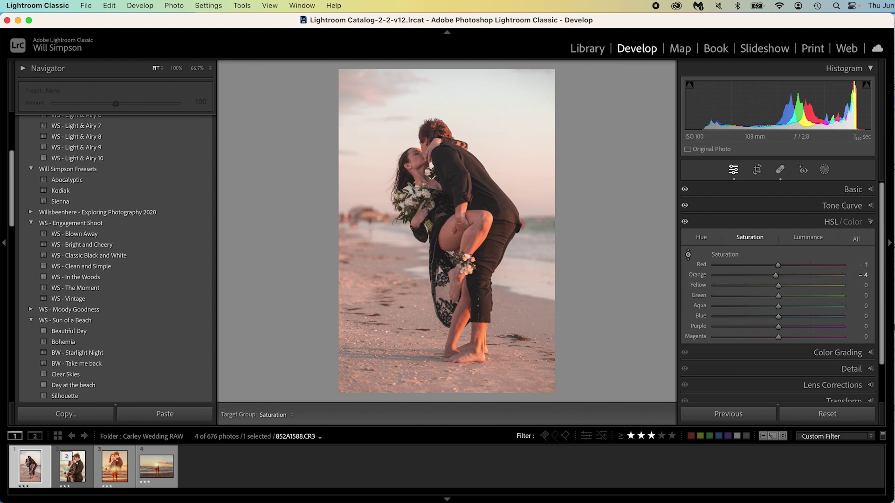
- Set the HSL luminance to Red −1, Orange −7, Yellow −15 and Green −11, and compare with the unedited photo
left_click(808, 237)
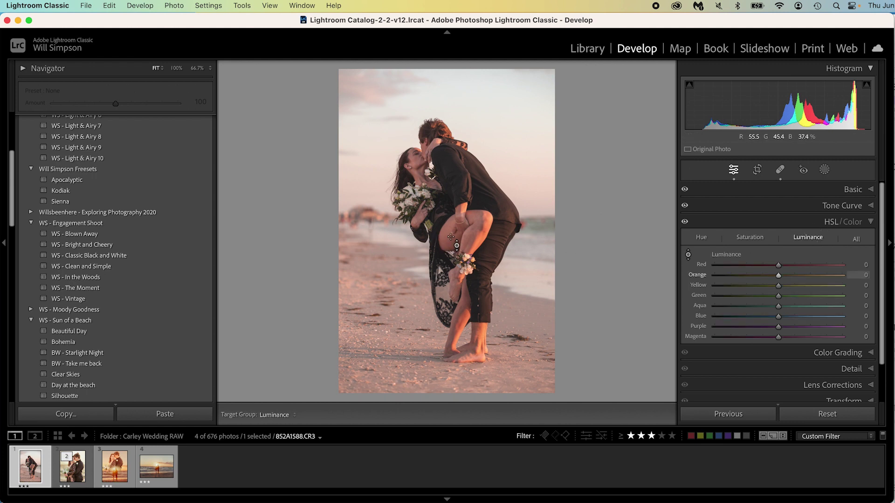
left_click_drag(455, 245, 455, 262)
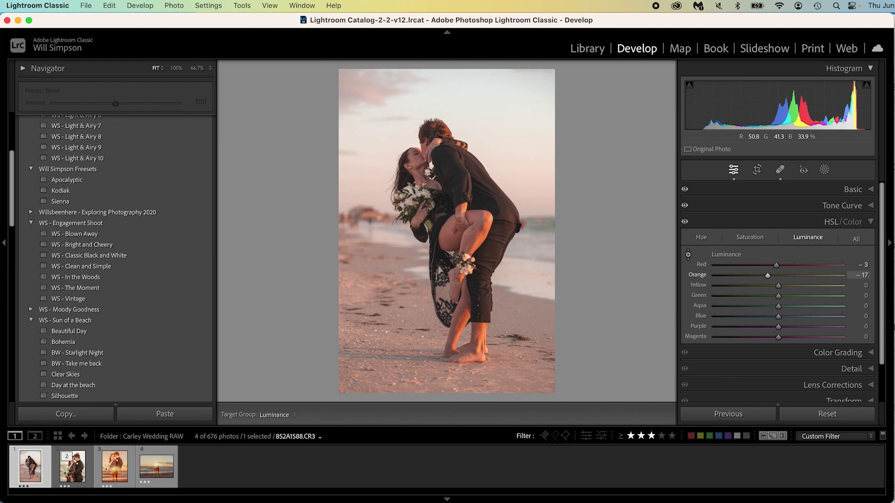
left_click_drag(455, 263, 455, 253)
mouse_move(777, 285)
left_mouse_down()
mouse_move(762, 286)
mouse_move(771, 298)
left_mouse_up()
left_click(779, 298)
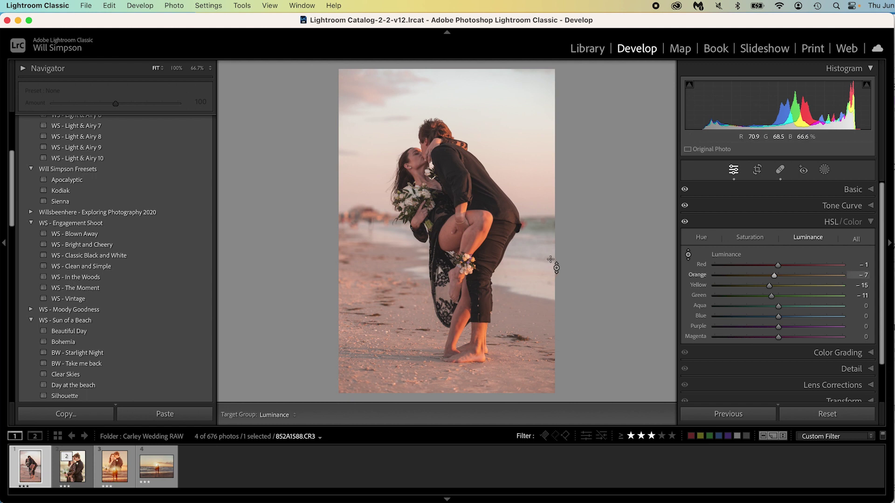
key("backslash")
key("backslash")
- Tint the Color Grading midtones a moderate warm orange
left_click(870, 222)
left_click(871, 239)
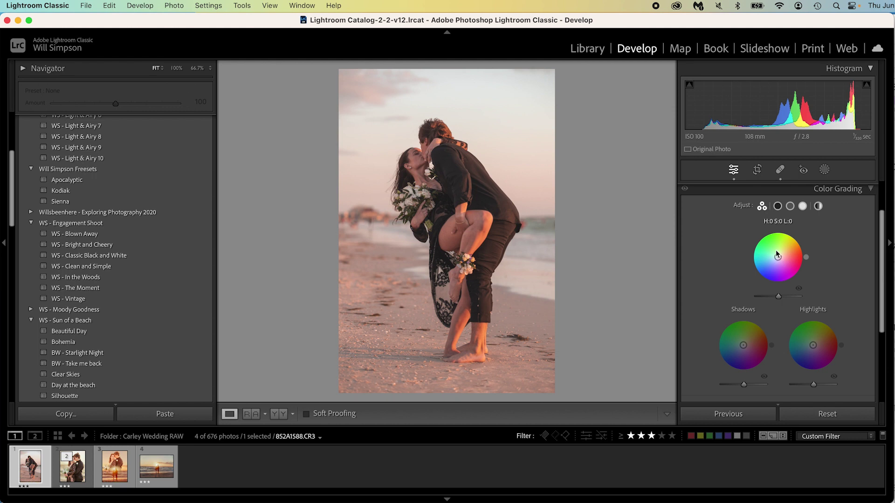
mouse_move(778, 258)
left_mouse_down()
mouse_move(784, 250)
mouse_move(762, 241)
mouse_move(758, 257)
mouse_move(782, 277)
mouse_move(798, 255)
mouse_move(768, 240)
mouse_move(793, 244)
mouse_move(784, 243)
mouse_move(787, 273)
mouse_move(764, 253)
mouse_move(777, 257)
left_mouse_up()
left_click_drag(777, 257, 784, 254)
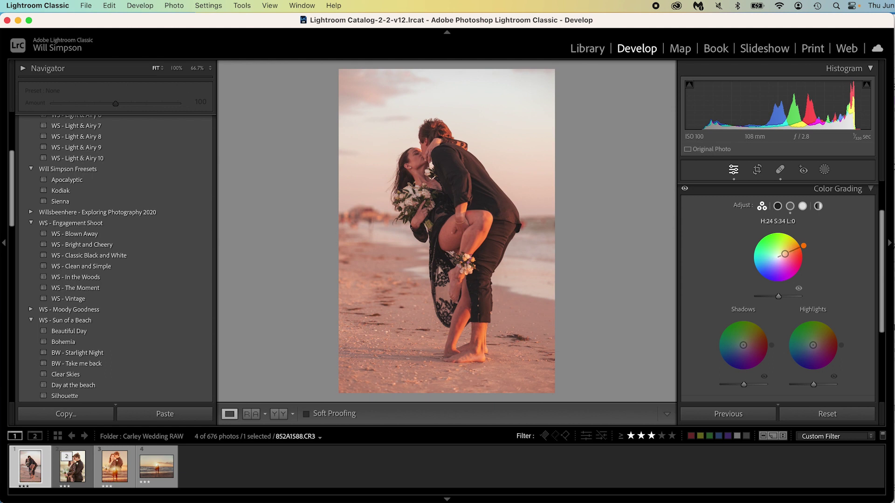
mouse_move(785, 254)
left_mouse_down()
mouse_move(795, 248)
mouse_move(783, 254)
left_mouse_up()
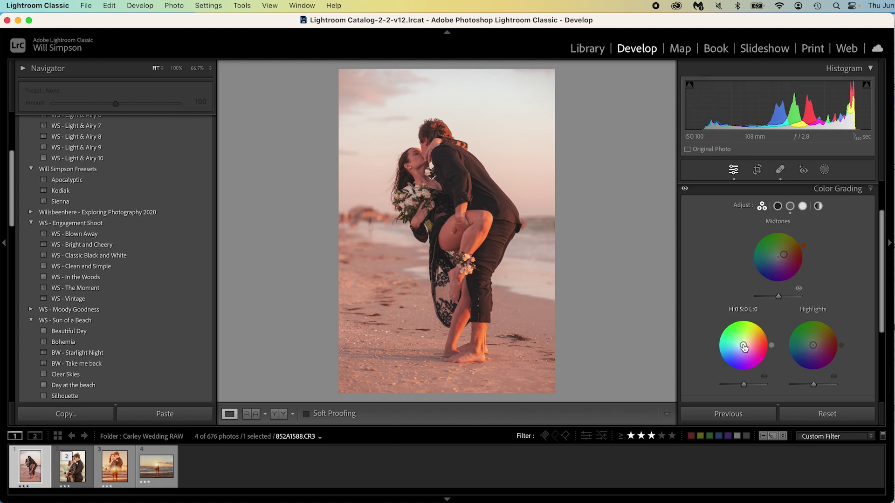
- Tint the Color Grading shadows slightly red and the highlights slightly orange, and check the grading's effect on the photo
left_click_drag(742, 345, 746, 345)
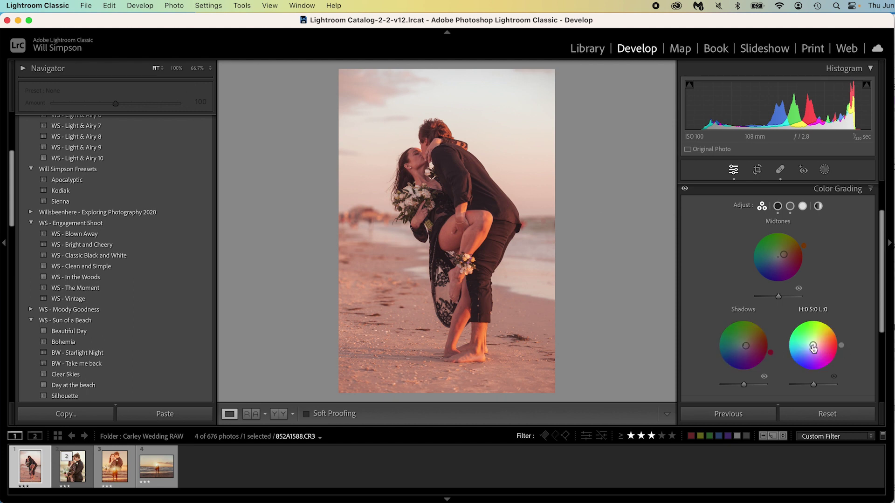
mouse_move(812, 346)
left_mouse_down()
mouse_move(822, 338)
mouse_move(816, 343)
left_mouse_up()
left_click(684, 188)
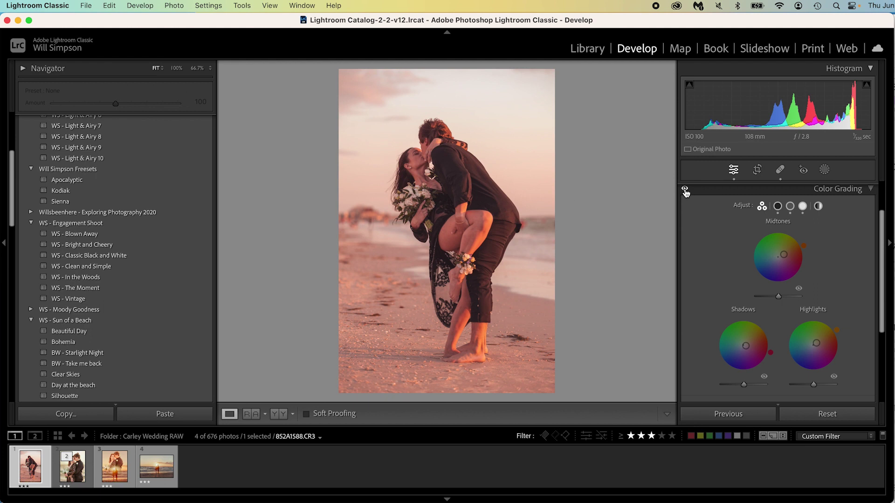
- Set the Color Grading blending to 20 and the balance to −24
scroll(704, 270, "down", 4)
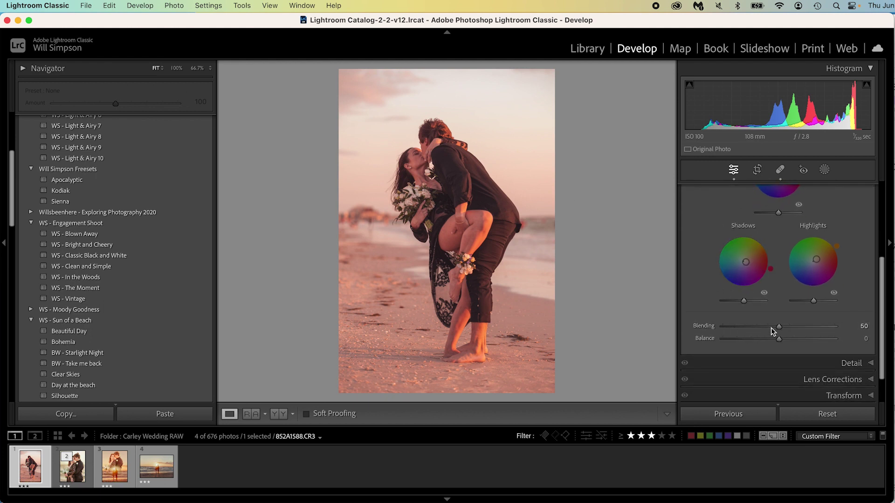
left_click_drag(780, 327, 746, 329)
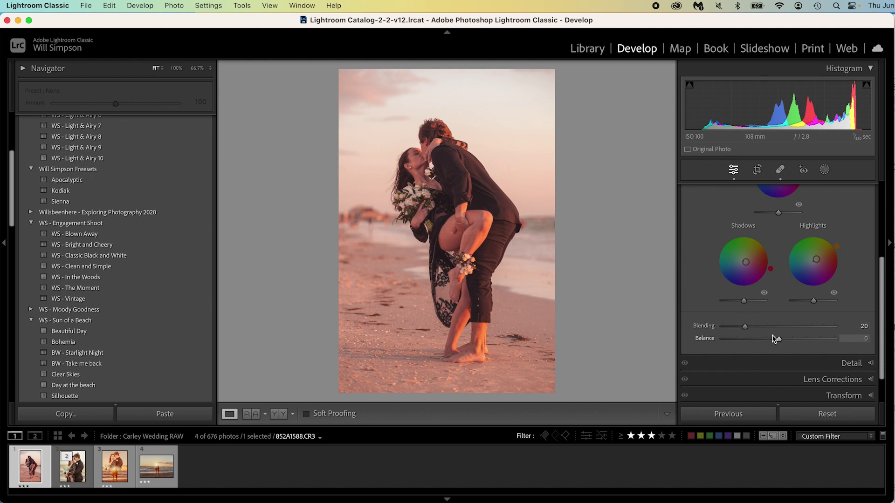
mouse_move(779, 339)
left_mouse_down()
mouse_move(838, 341)
mouse_move(689, 341)
mouse_move(765, 343)
left_mouse_up()
- Shift the Color Grading shadows to orange at hue 27 and saturation 13
scroll(793, 303, "up", 1)
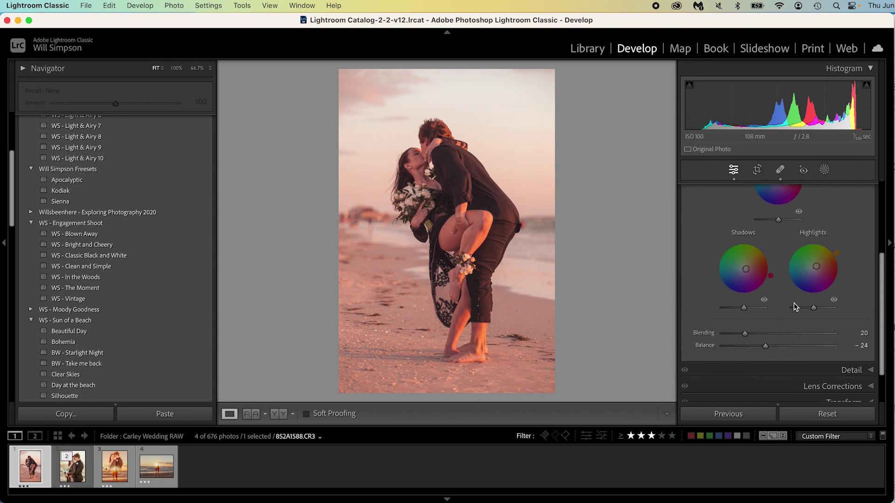
scroll(793, 303, "up", 1)
left_click_drag(746, 297, 745, 287)
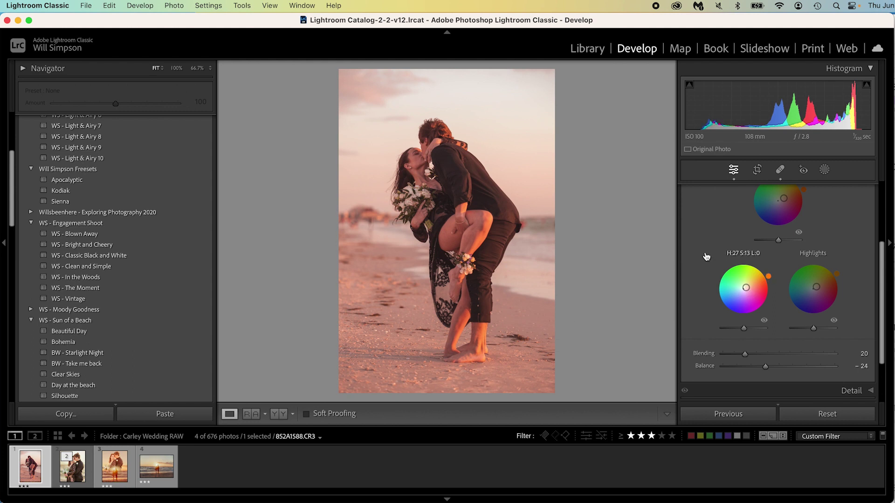
scroll(823, 261, "up", 3)
- Reduce the Calibration saturation of the red primary to −12 and the green primary to −11
left_click(848, 302)
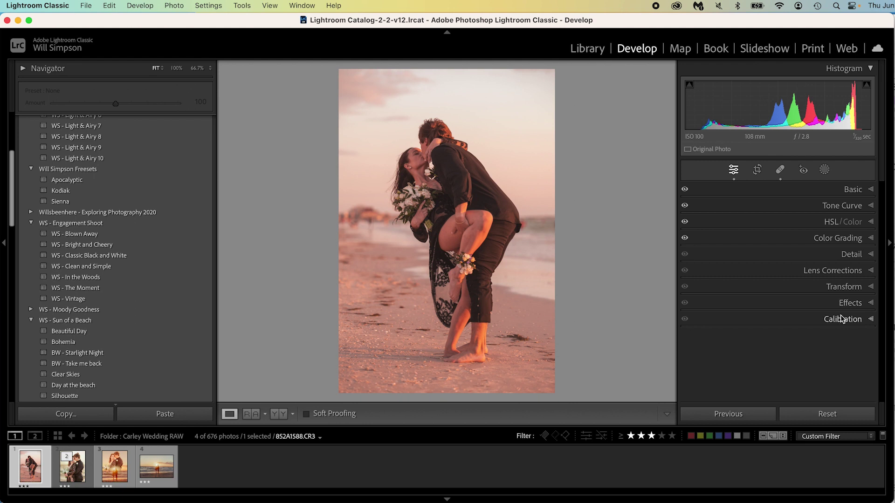
left_click(841, 318)
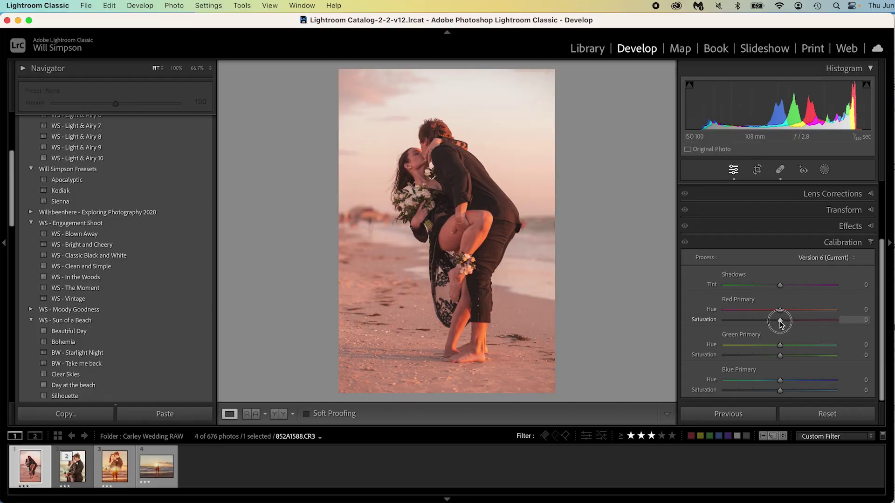
left_click_drag(779, 319, 773, 320)
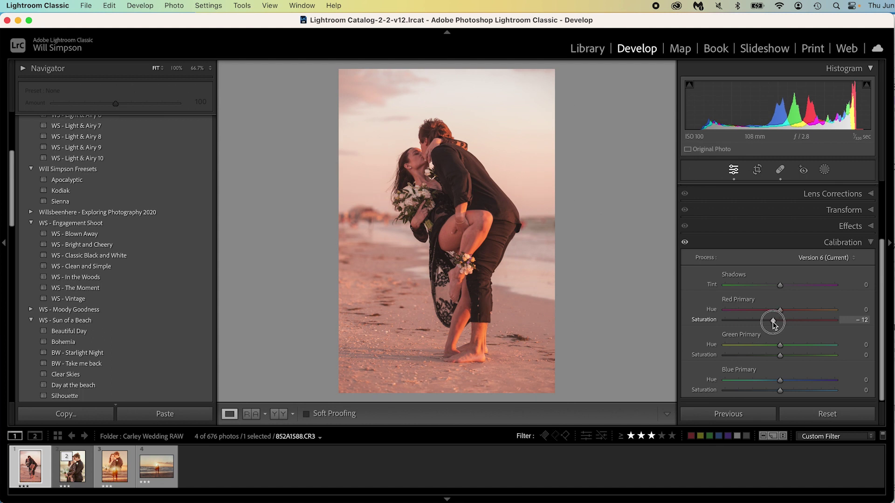
left_click_drag(779, 357, 773, 357)
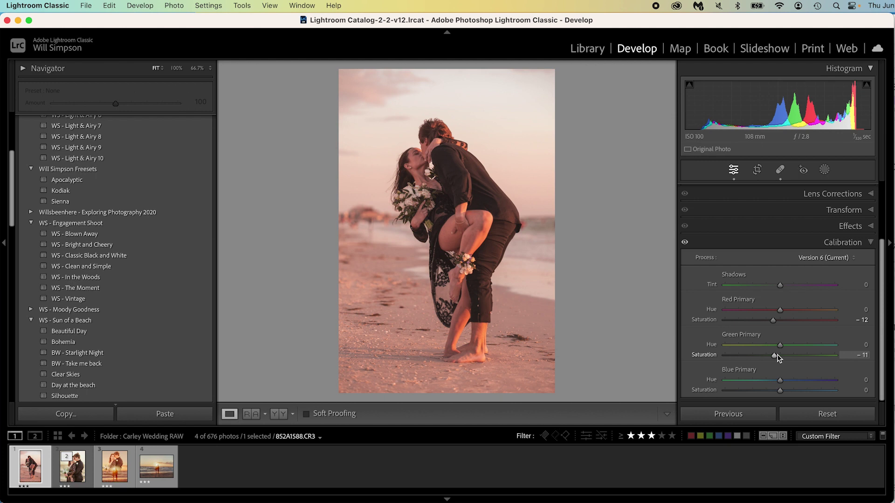
- Examine the couple up close with the calibration toggled, and compare the whole photo with its unedited version
left_click_drag(480, 216, 494, 286)
left_click(685, 243)
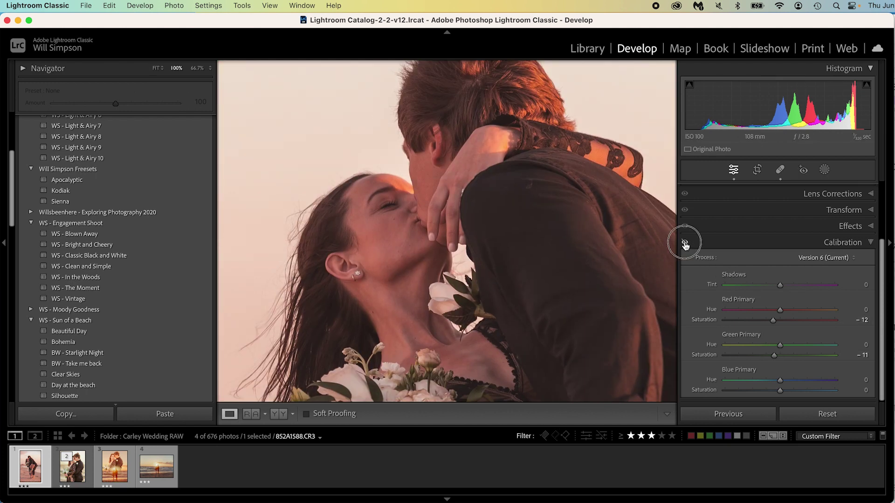
left_click(503, 247)
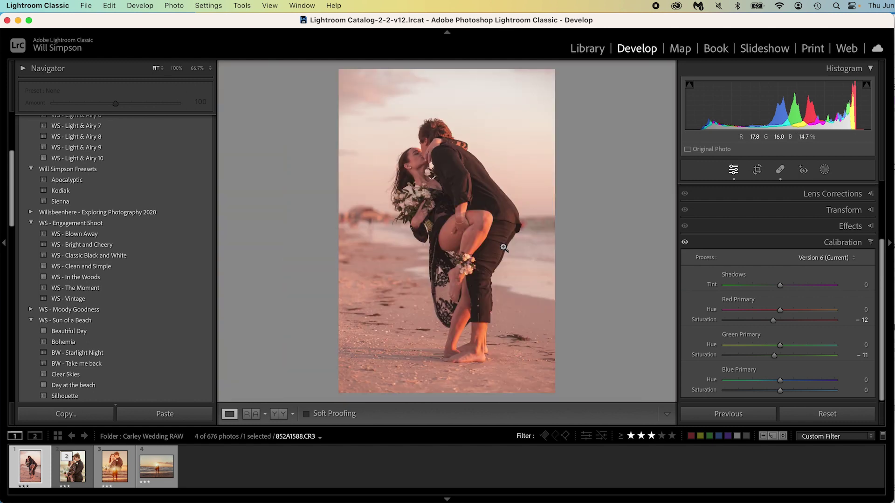
key("backslash")
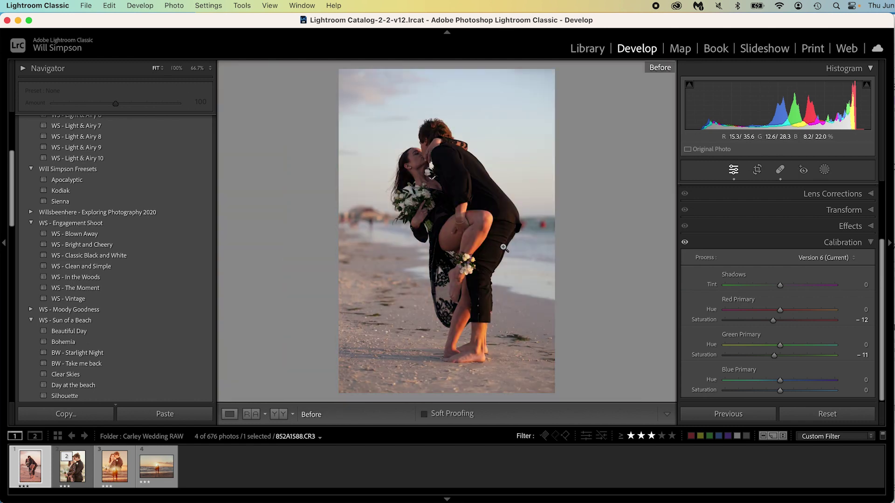
key("backslash")
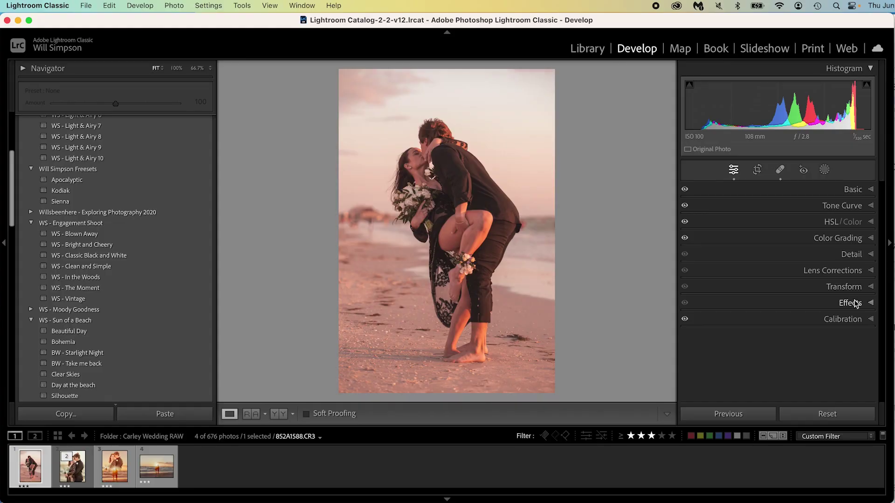
- Add film grain with an amount of 21 in Effects, checking it on the couple's faces
left_click(854, 303)
scroll(715, 329, "down", 3)
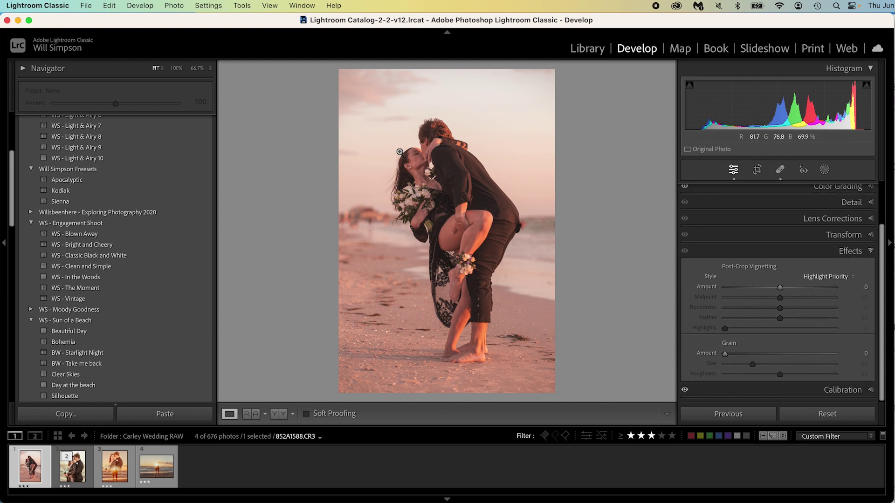
left_click(420, 157)
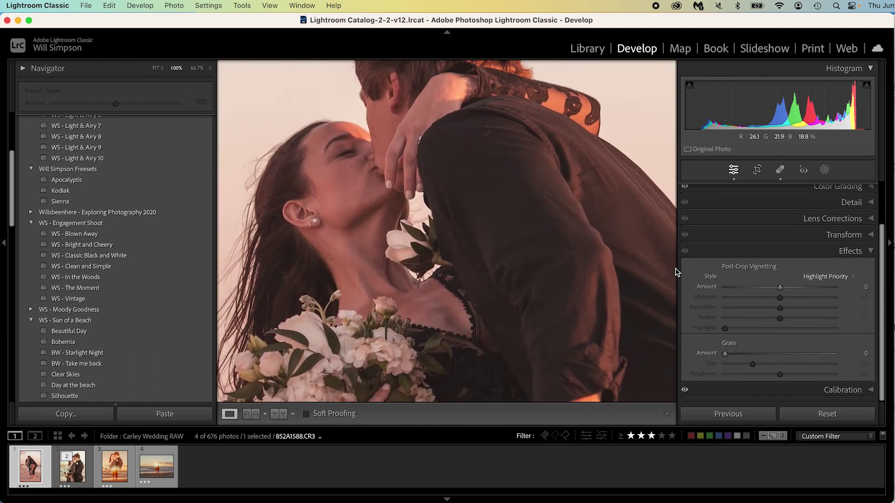
left_click_drag(744, 354, 748, 355)
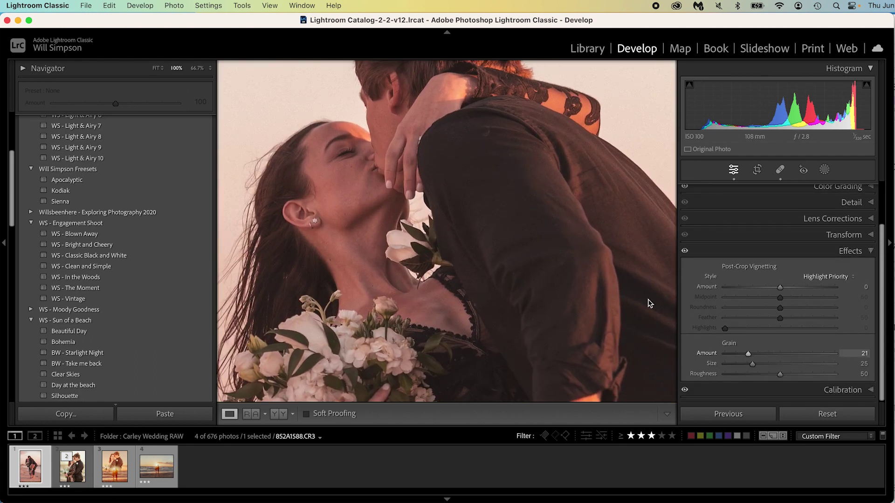
left_click(516, 211)
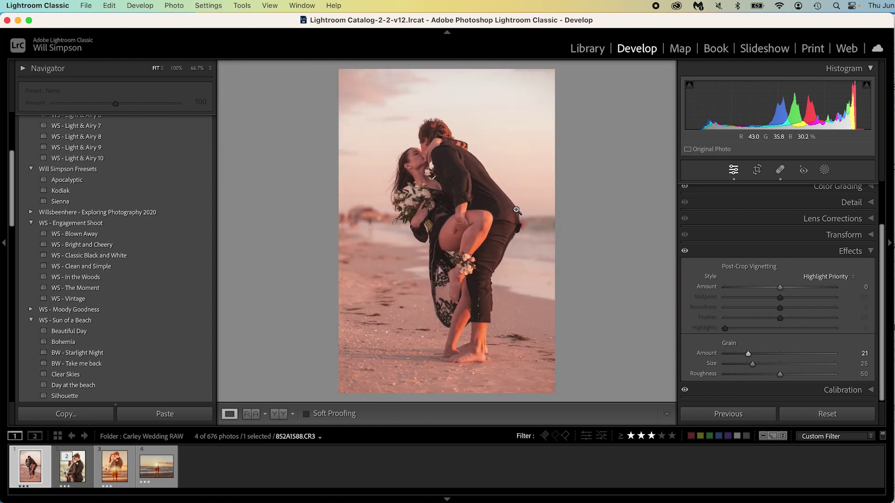
left_click(835, 252)
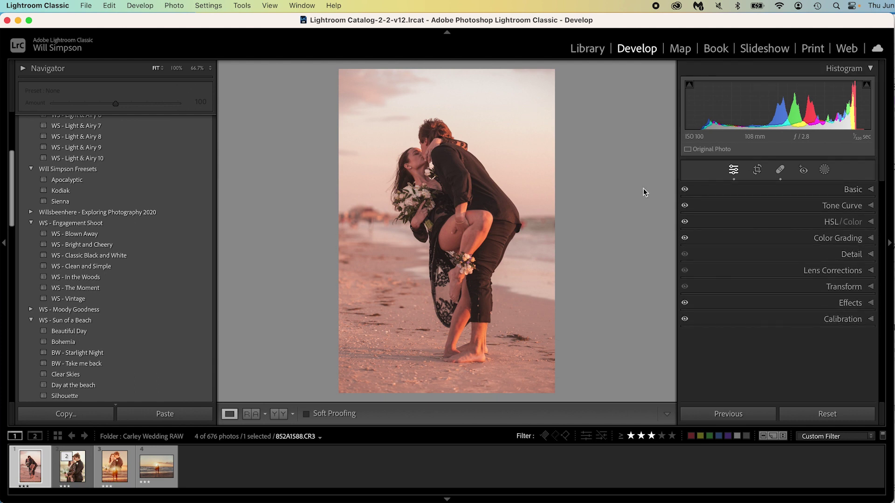
- Create a Select Subject mask of the couple and raise its exposure to 0.23
key("shift+w")
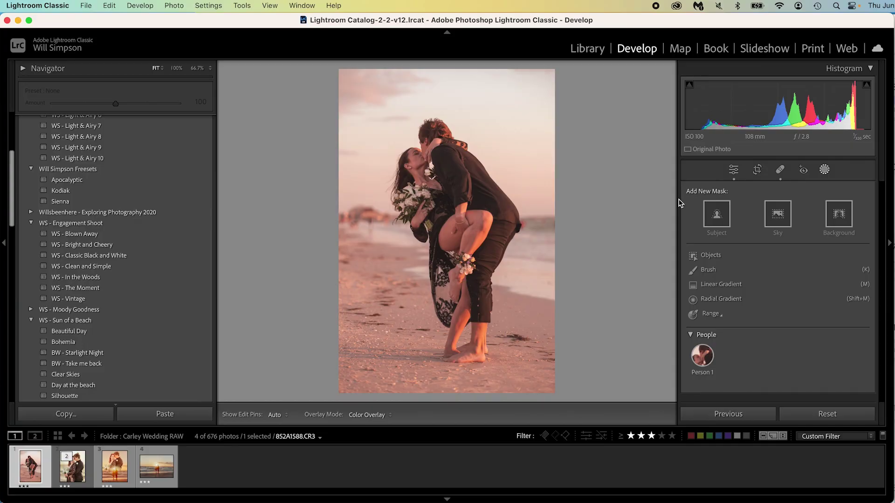
left_click(715, 212)
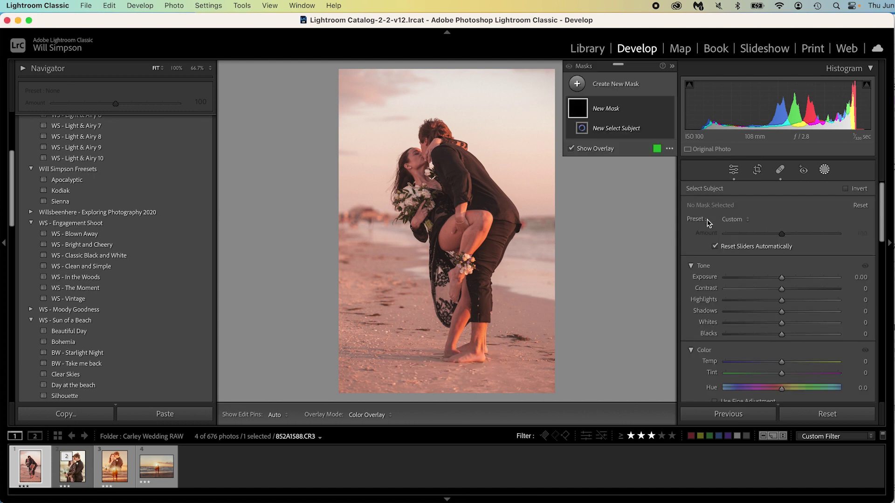
left_click(782, 279)
left_click_drag(782, 278, 785, 279)
- Set the subject mask's dehaze to 7 and its clarity to −3
scroll(700, 273, "down", 10)
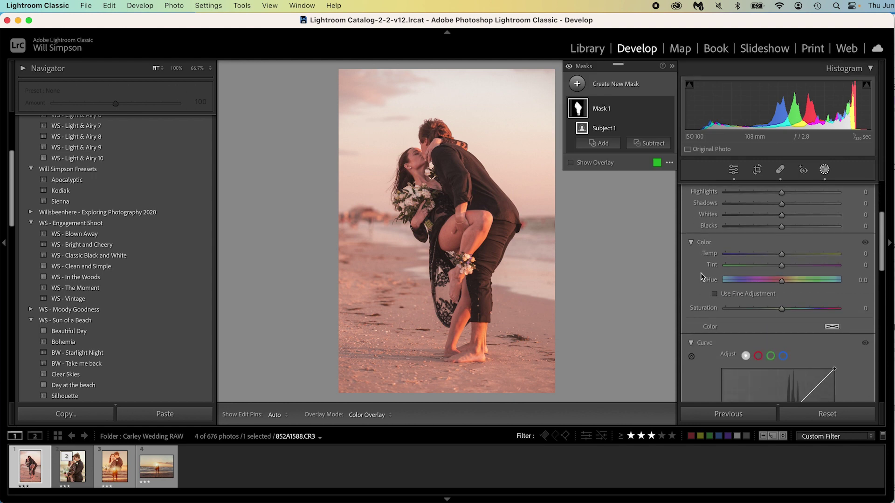
left_click_drag(781, 302, 780, 294)
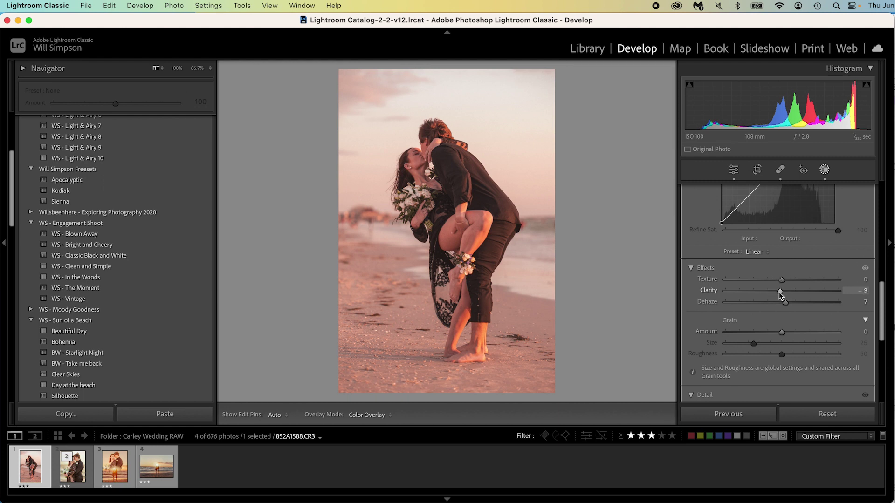
scroll(706, 278, "up", 10)
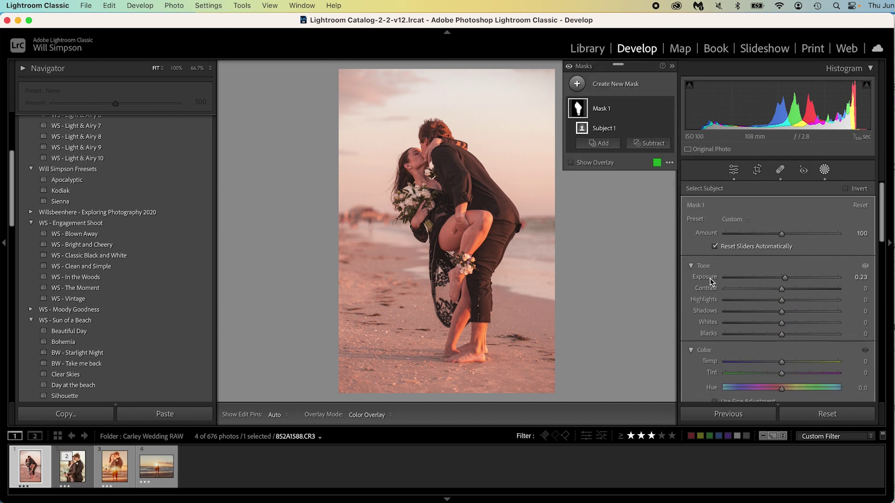
- Duplicate and invert the subject mask to cover the background, and lower its exposure to −0.41
left_click(657, 110)
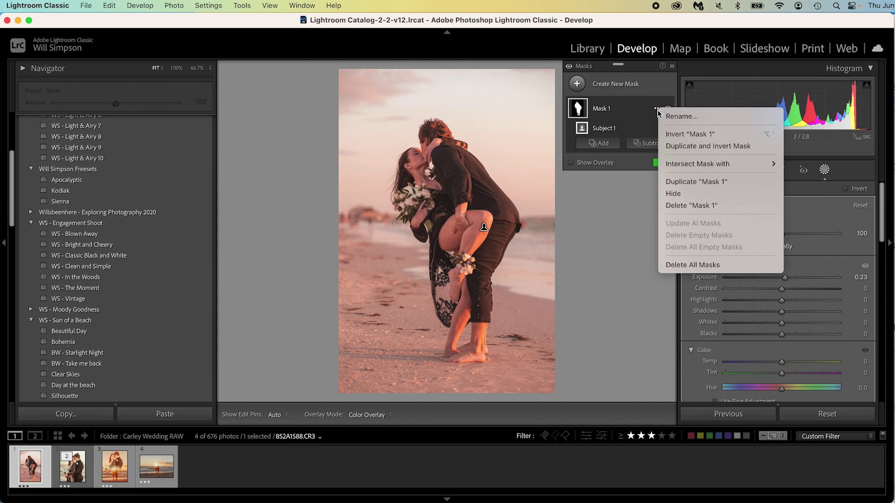
left_click(680, 147)
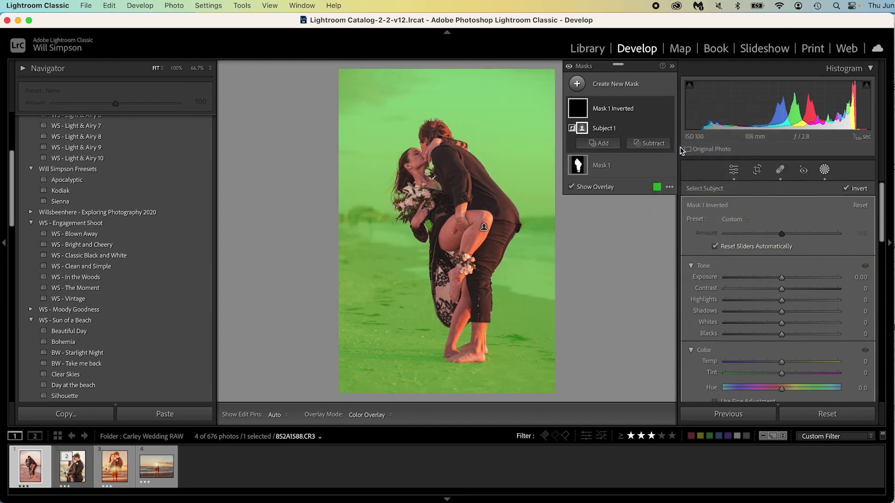
left_click_drag(781, 278, 775, 278)
mouse_move(583, 113)
- Soften the background in the inverted mask with dehaze −9 and clarity −25
scroll(770, 309, "down", 10)
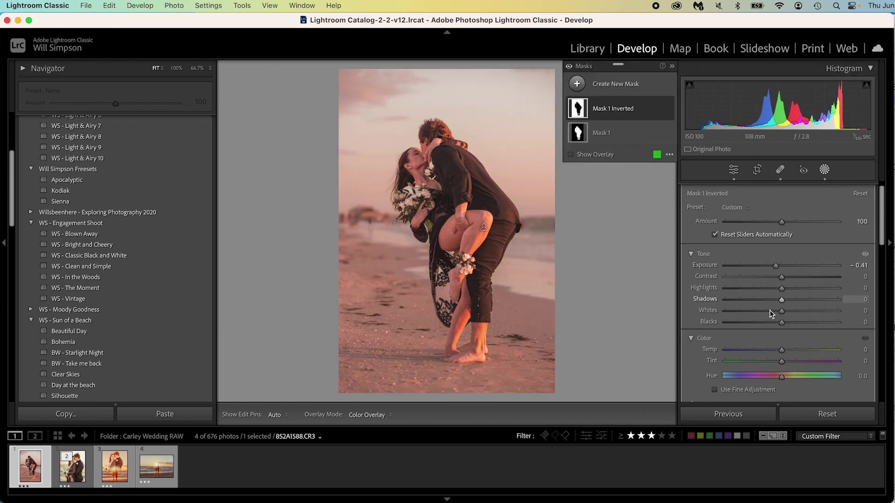
left_click_drag(782, 285, 767, 274)
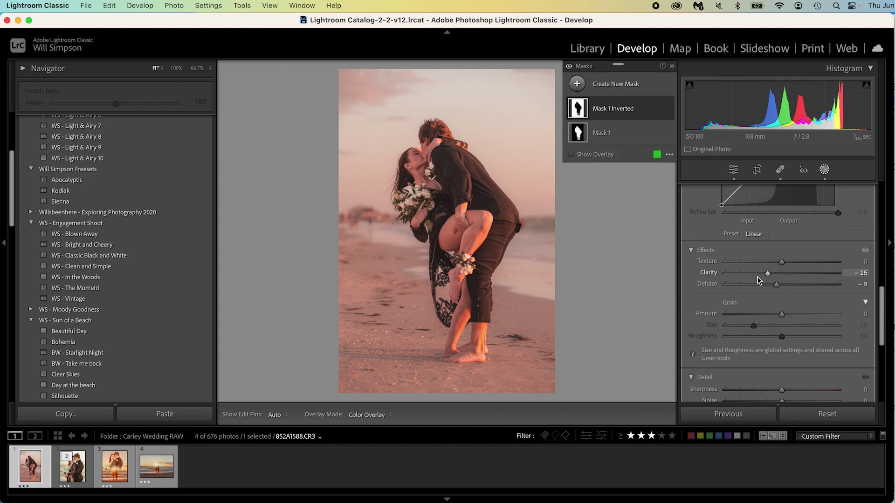
scroll(757, 280, "up", 10)
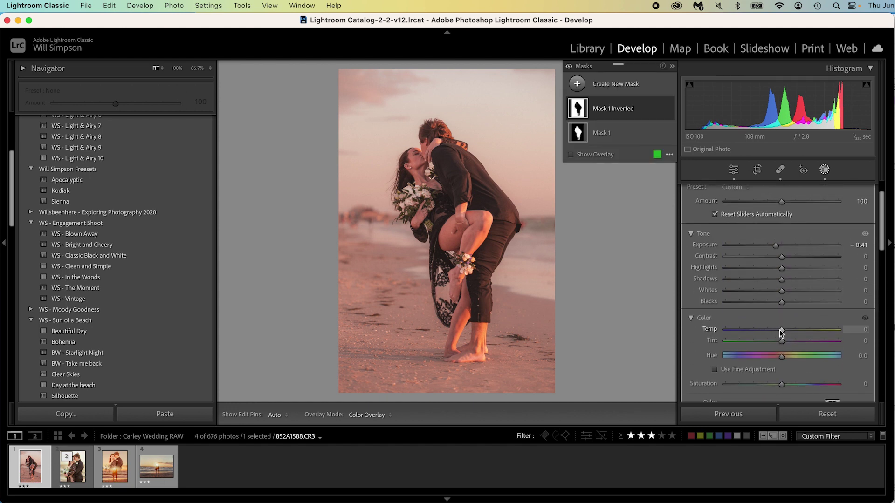
- Add a linear gradient mask running from the lower-left sand up to the bouquet, and lower its exposure to −0.86
left_click_drag(784, 331, 781, 331)
key("super+z")
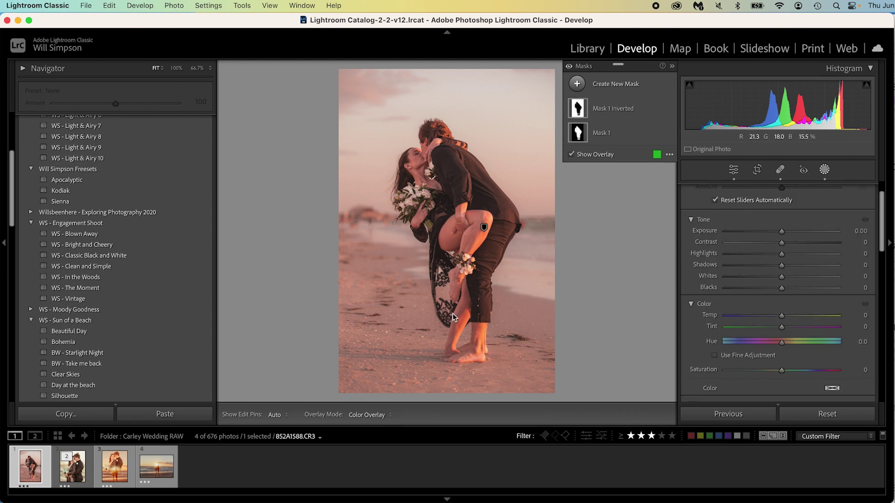
left_click_drag(367, 386, 424, 224)
left_click_drag(781, 246, 769, 245)
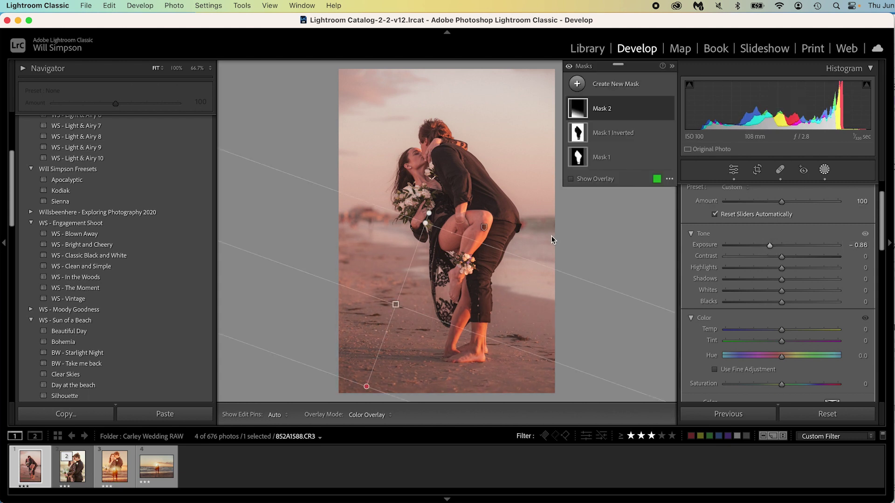
- Add a large radial gradient mask beyond the photo's upper-right edge as a sunlight glow, with exposure 0.41 and temp 21
key("shift+m")
left_click_drag(499, 162, 597, 235)
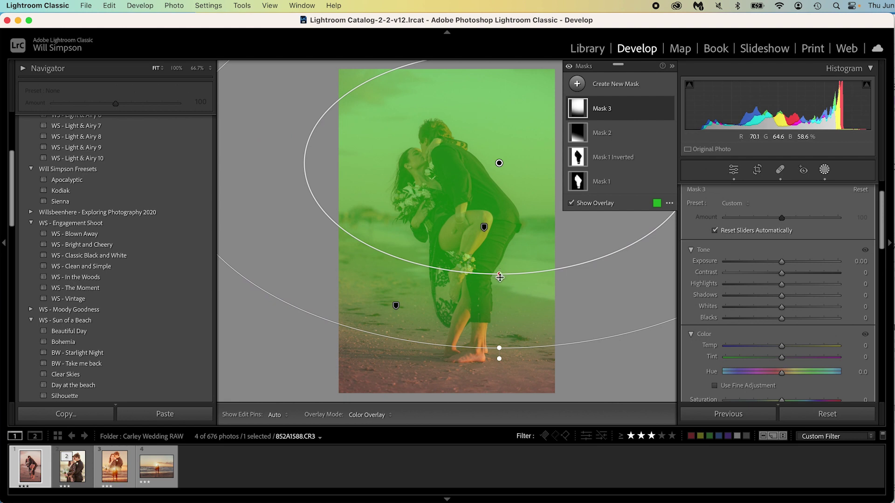
left_click_drag(503, 252, 500, 236)
left_click_drag(499, 165, 730, 133)
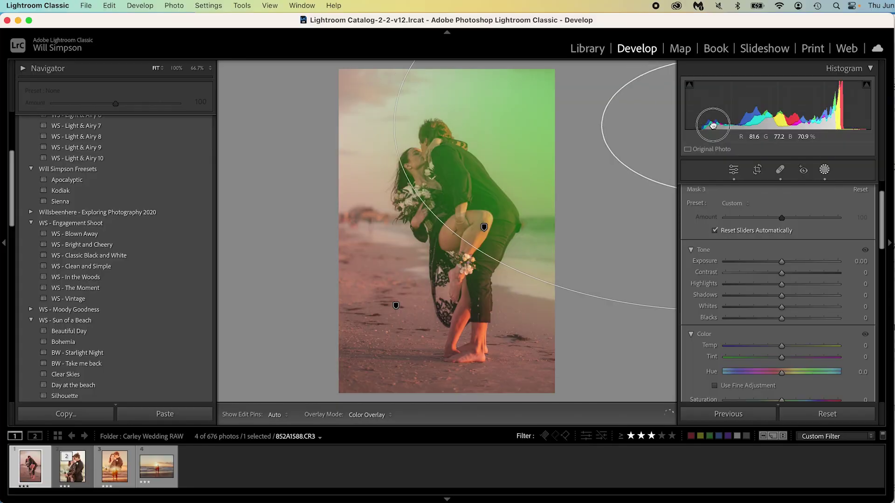
left_click_drag(717, 122, 703, 107)
left_click_drag(781, 261, 785, 263)
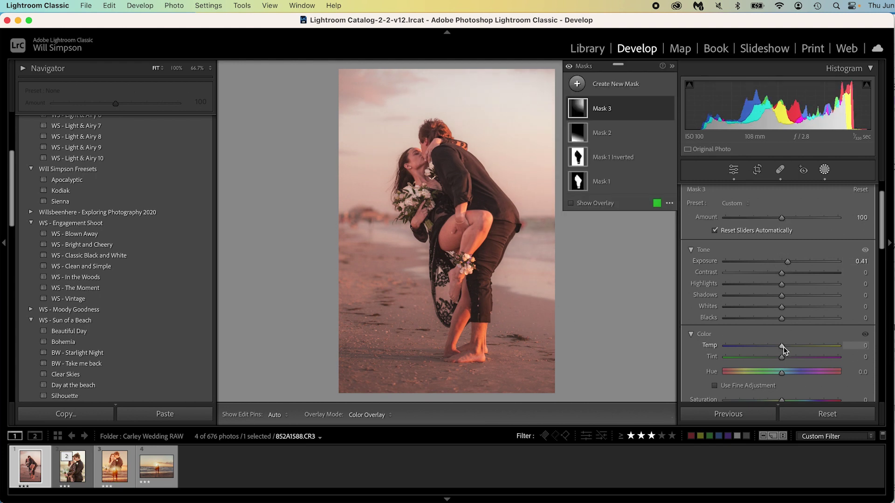
left_click_drag(783, 347, 795, 350)
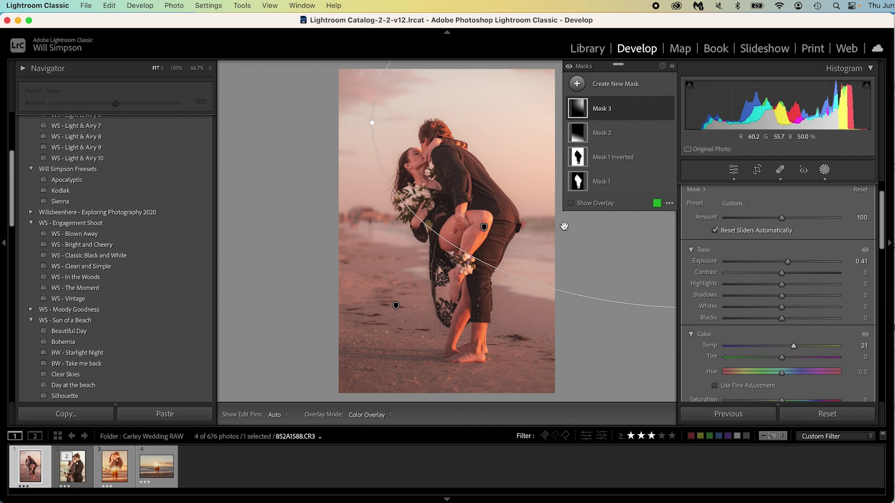
- Add a tall radial gradient around the couple that affects only its outside, darken it to exposure −0.33, and leave masking
key("shift+m")
left_click_drag(442, 216, 537, 370)
left_click_drag(443, 212, 450, 219)
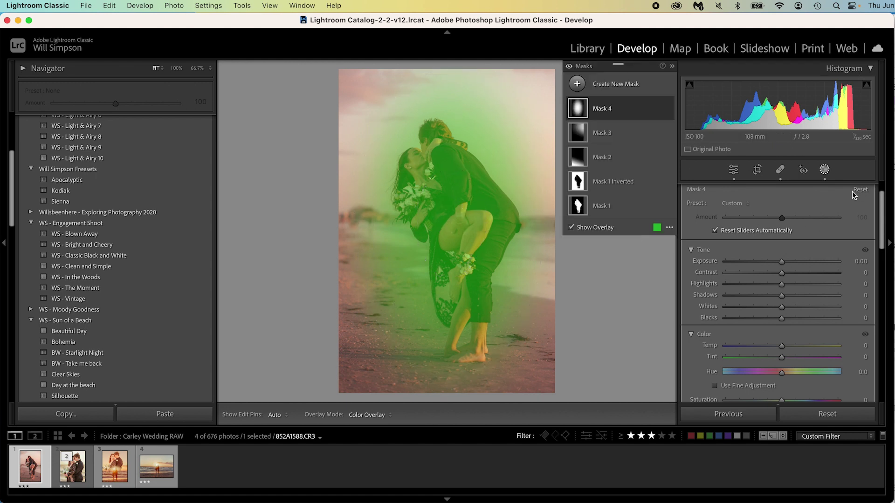
scroll(831, 208, "up", 2)
left_click_drag(782, 294, 778, 296)
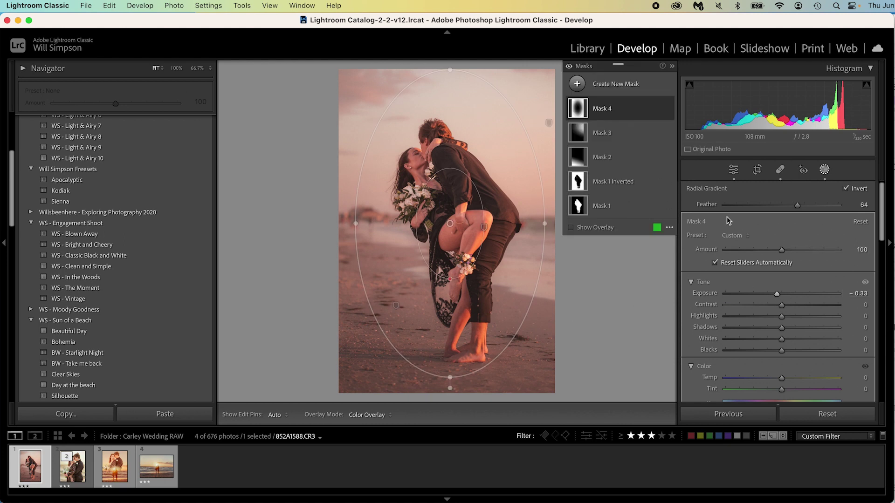
left_click(734, 170)
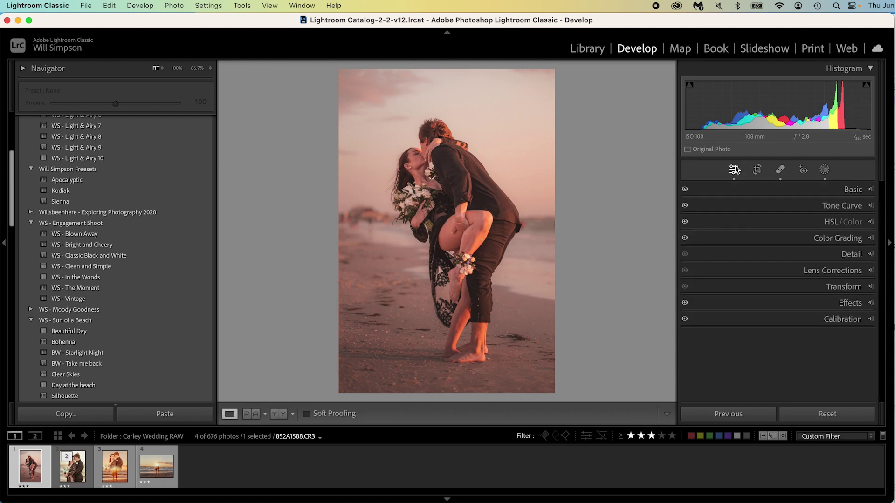
- Compare the beach portrait with its unedited version, and copy its develop settings including all masks
key("backslash")
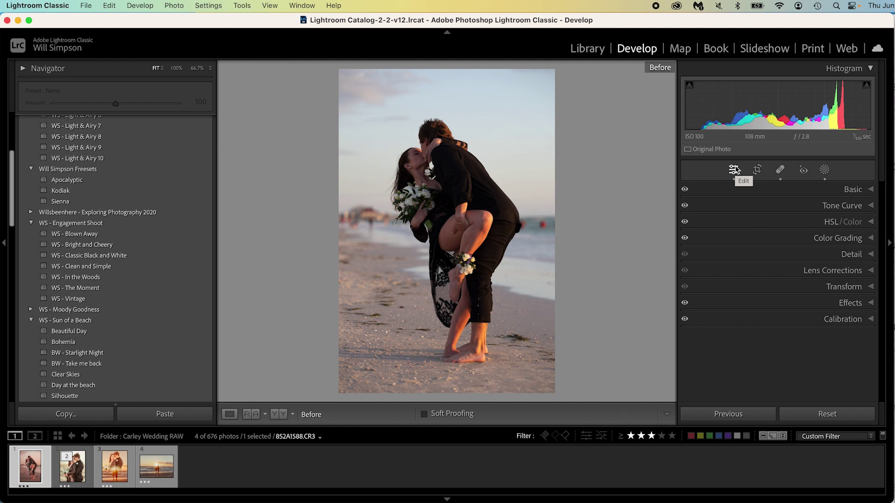
key("backslash")
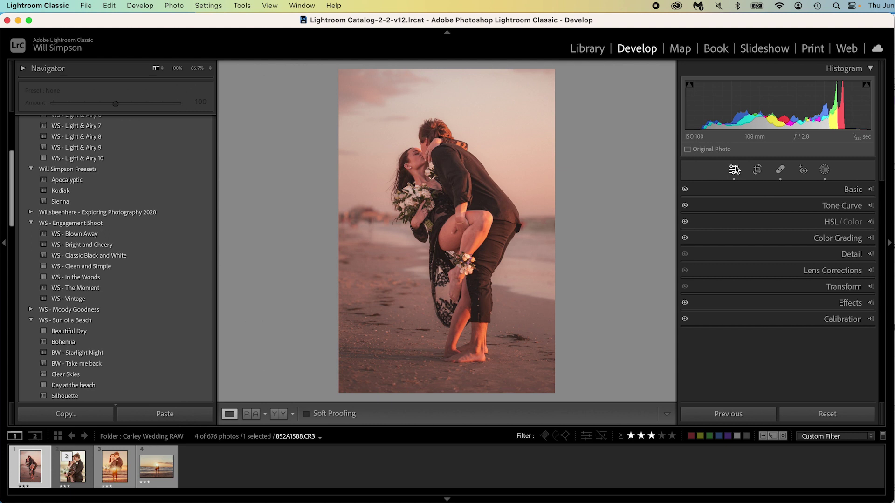
key("super+shift+c")
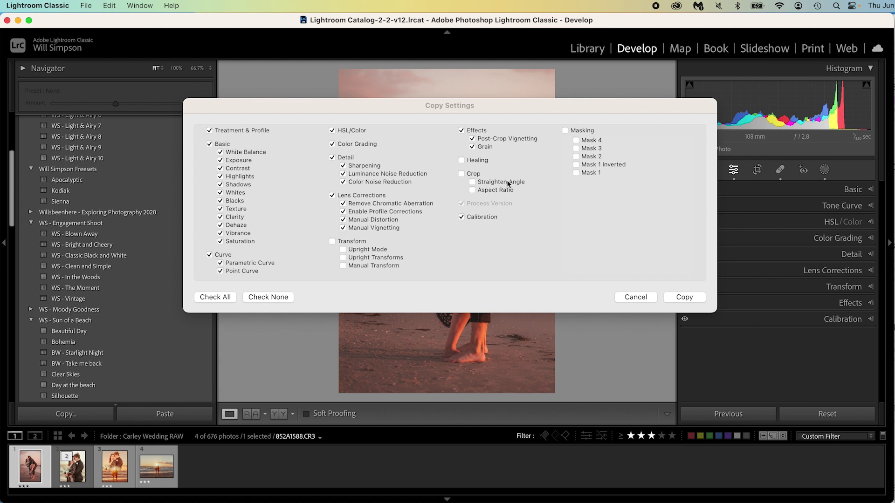
left_click(565, 131)
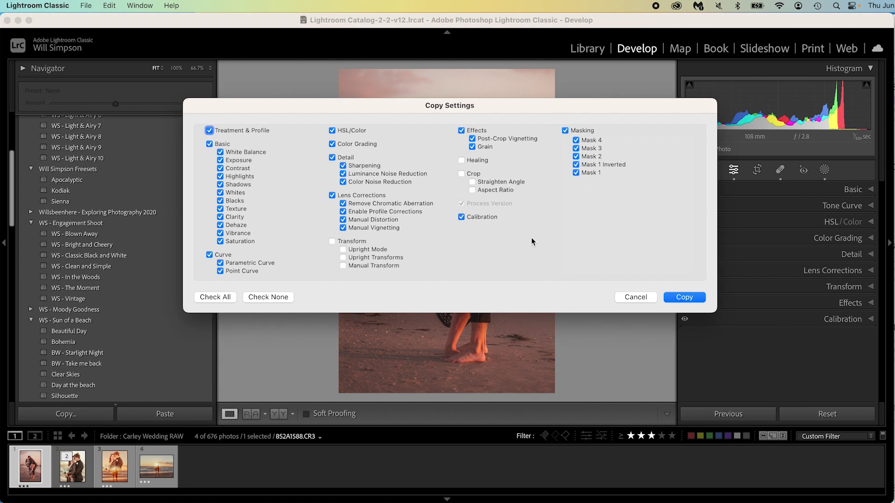
left_click(696, 297)
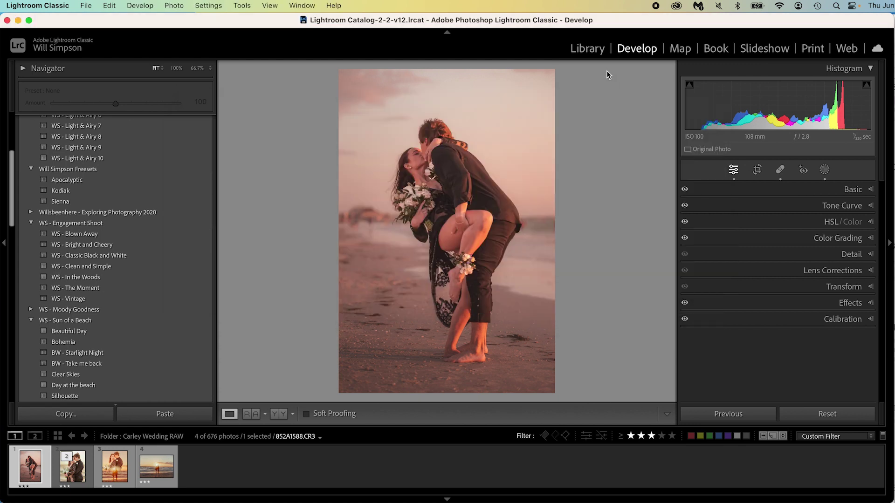
- Open the palm garden couple's photo from the 356-photo client folder for developing, and apply a slight straightening crop
left_click(588, 49)
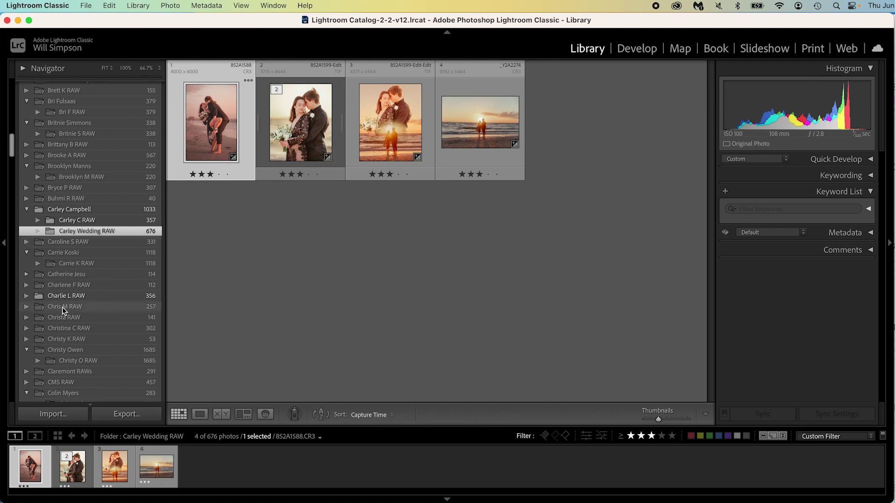
left_click(66, 295)
key("d")
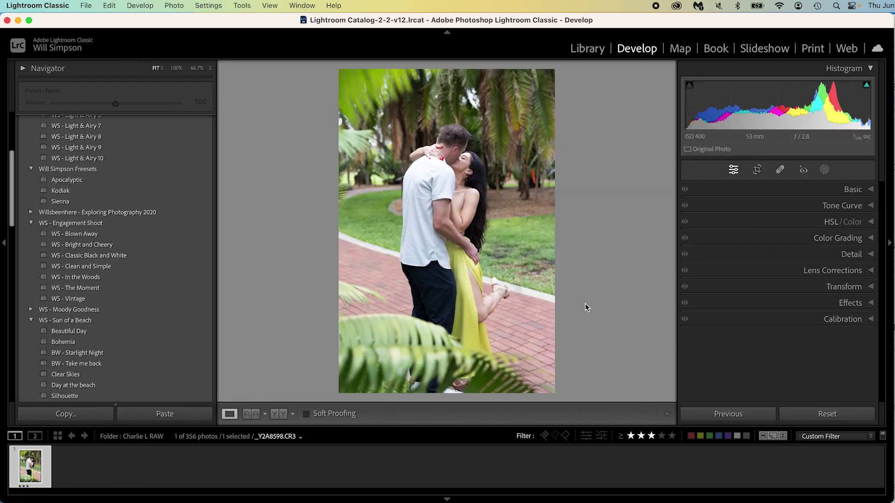
key("r")
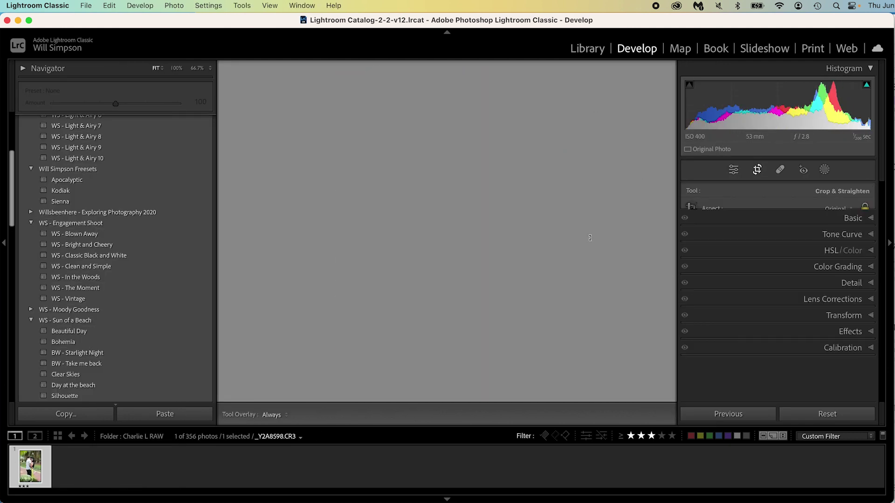
left_click_drag(592, 238, 592, 239)
key("Return")
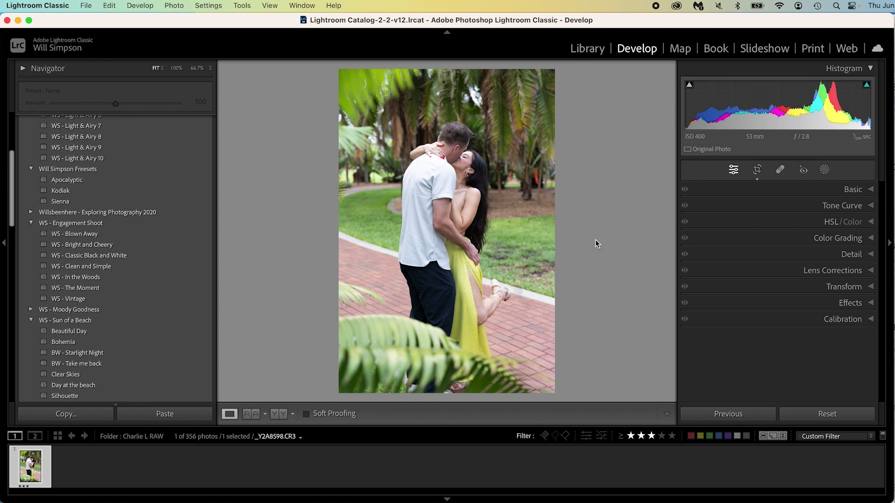
- Paste the copied settings and masks onto the garden couple's photo and compare it with the original
key("super+shift+v")
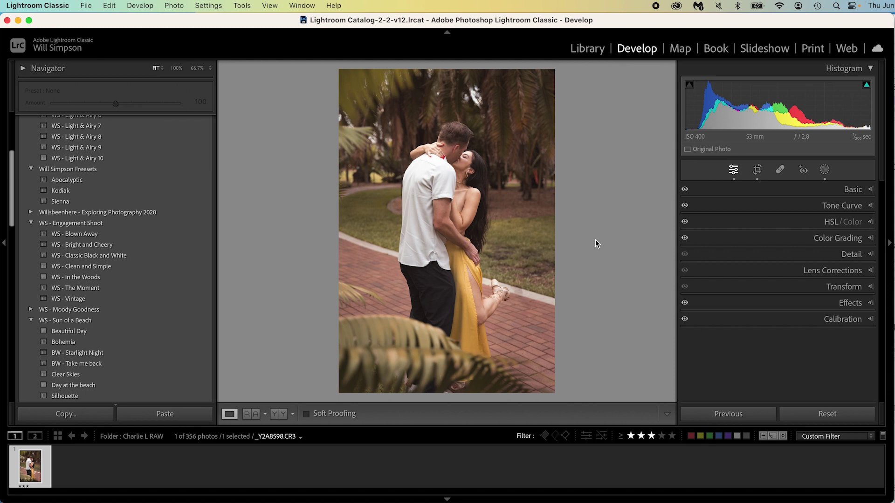
key("backslash")
key("backslash")
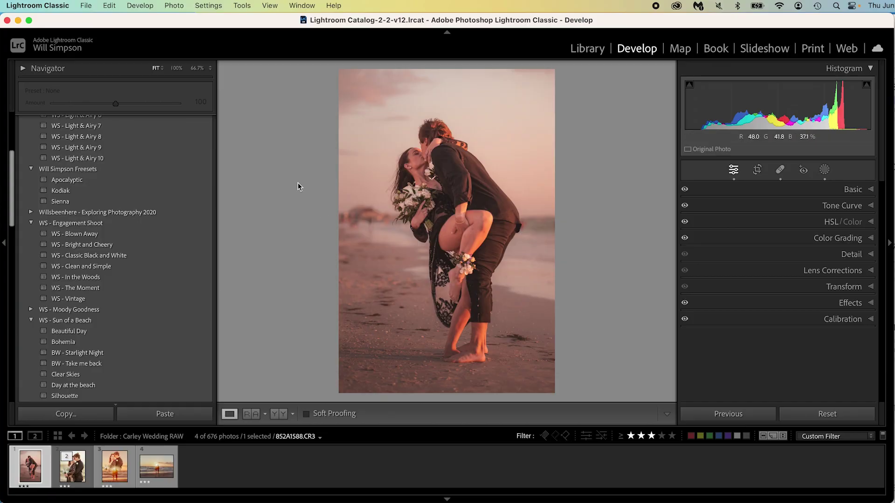
- Set up a new develop preset from the beach portrait named "Will Awesome preset" in the User Presets group, including its masks
left_click(141, 6)
mouse_move(169, 7)
mouse_move(141, 6)
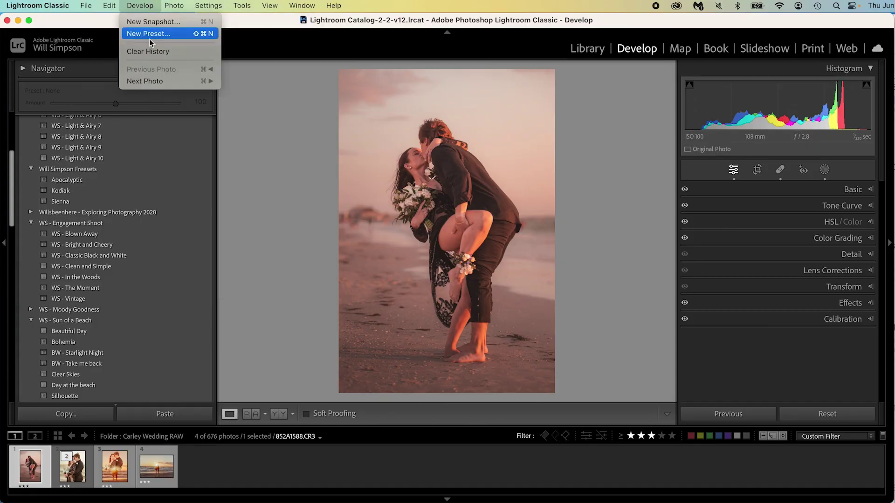
left_click(155, 36)
left_click(211, 121)
type("Will Awesome preset")
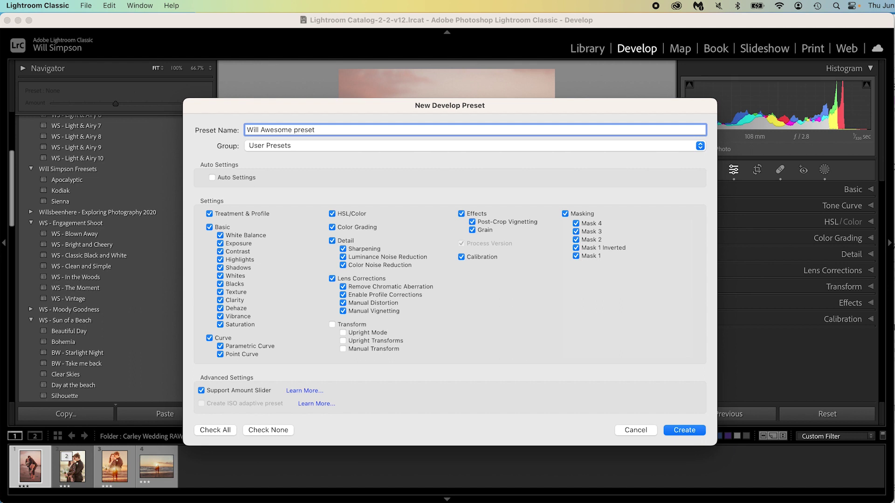
key("super+a")
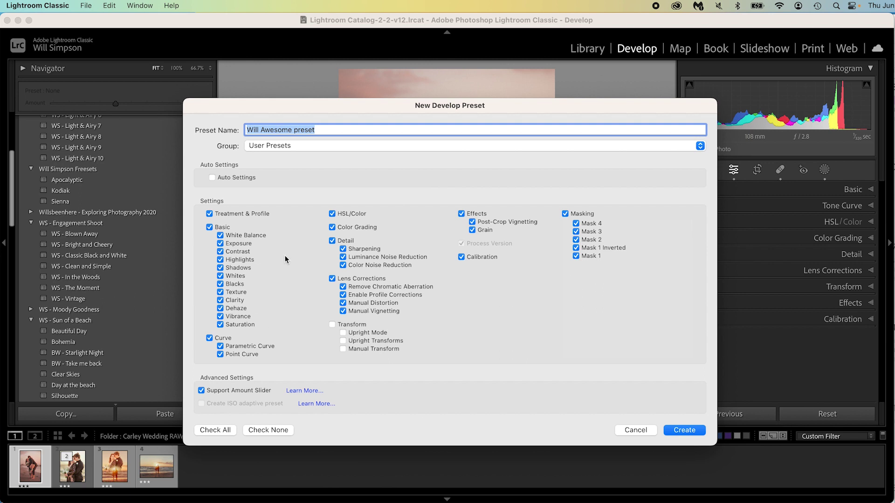
left_click(245, 244)
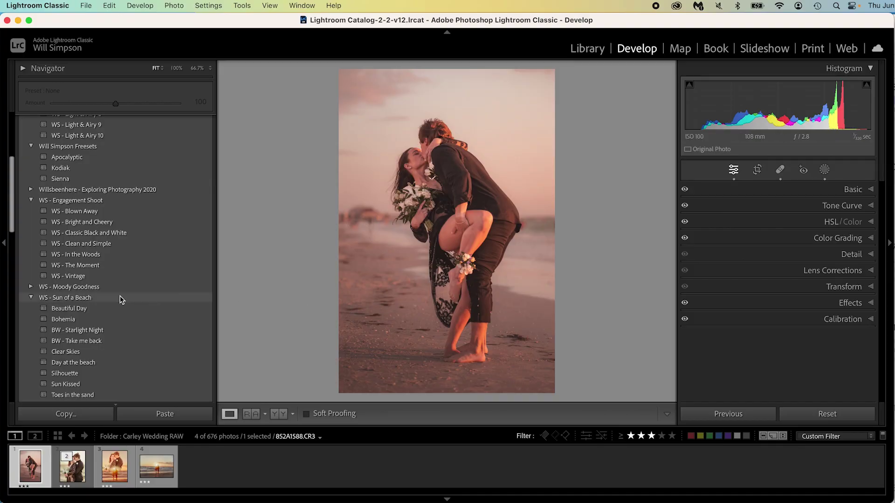
scroll(104, 308, "down", 2)
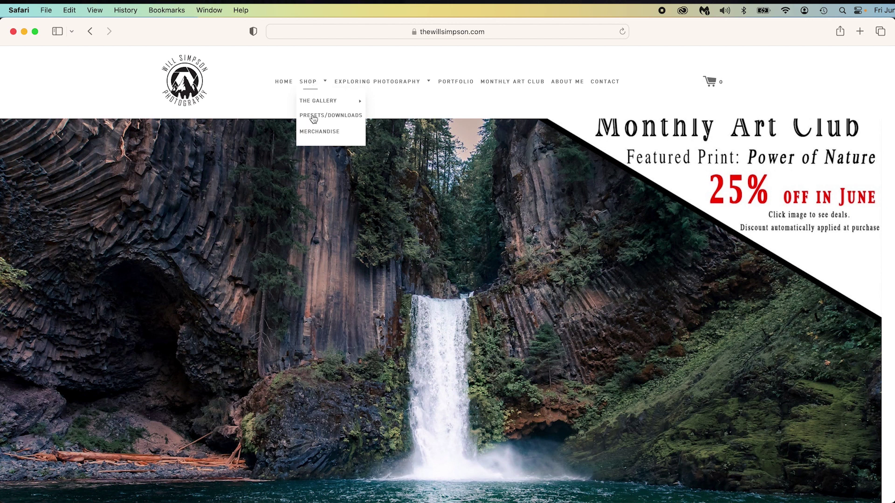
- Switch to Safari, open the shop's Presets/Downloads page, and read through the Sun of a Beach Presets product page
left_click(313, 117)
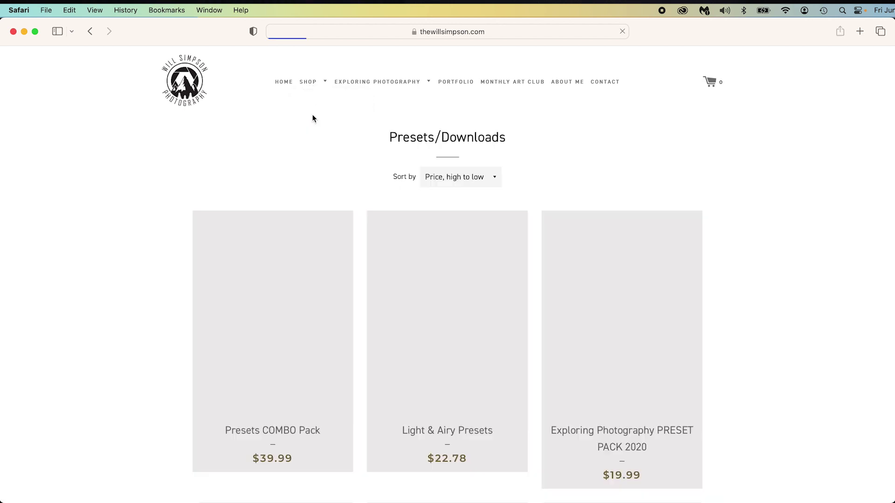
scroll(170, 168, "down", 8)
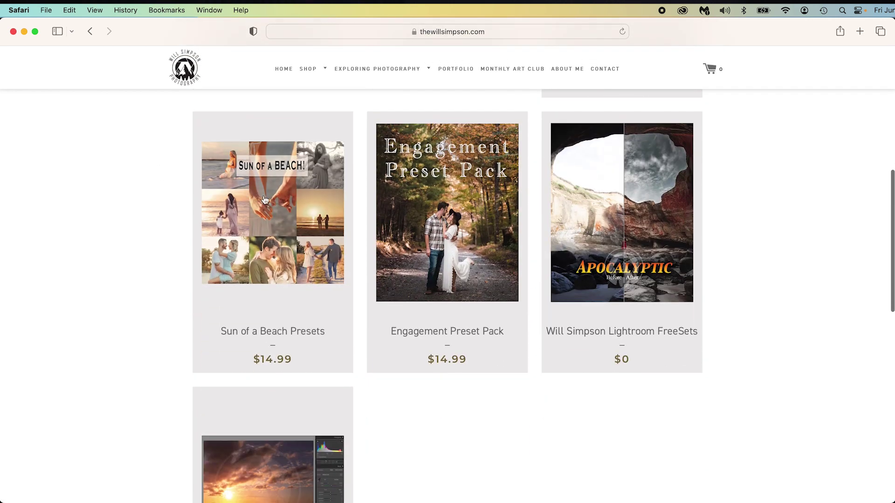
left_click(292, 216)
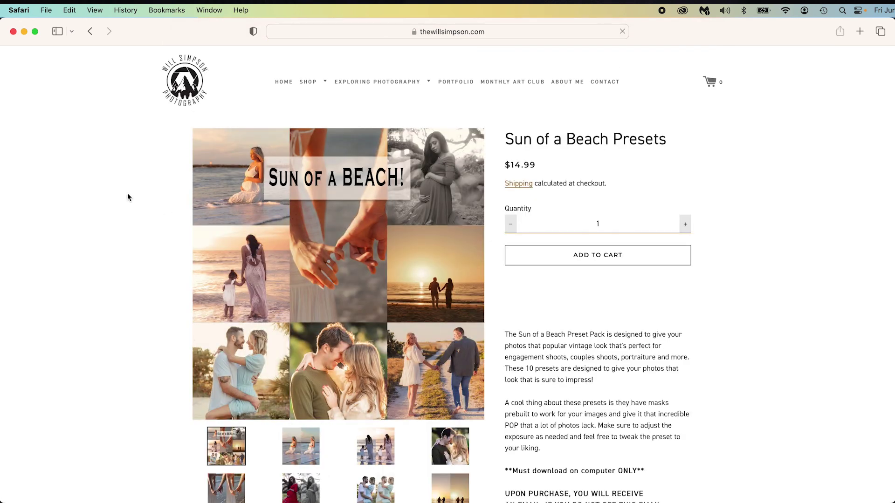
scroll(125, 190, "down", 2)
scroll(125, 190, "down", 5)
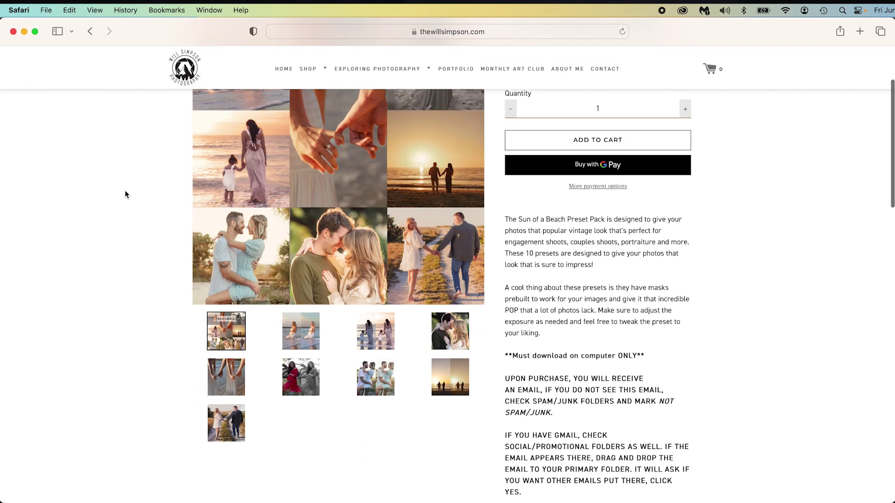